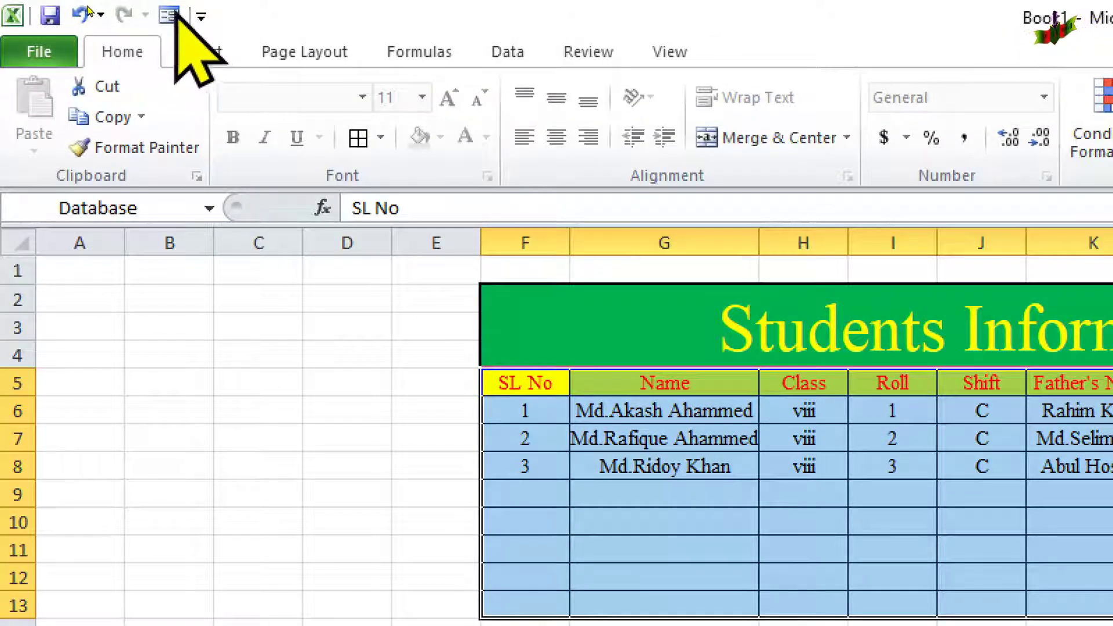
Open the Sheet1 data form from the Quick Access Toolbar and position it clear of the student rows.
click(169, 16)
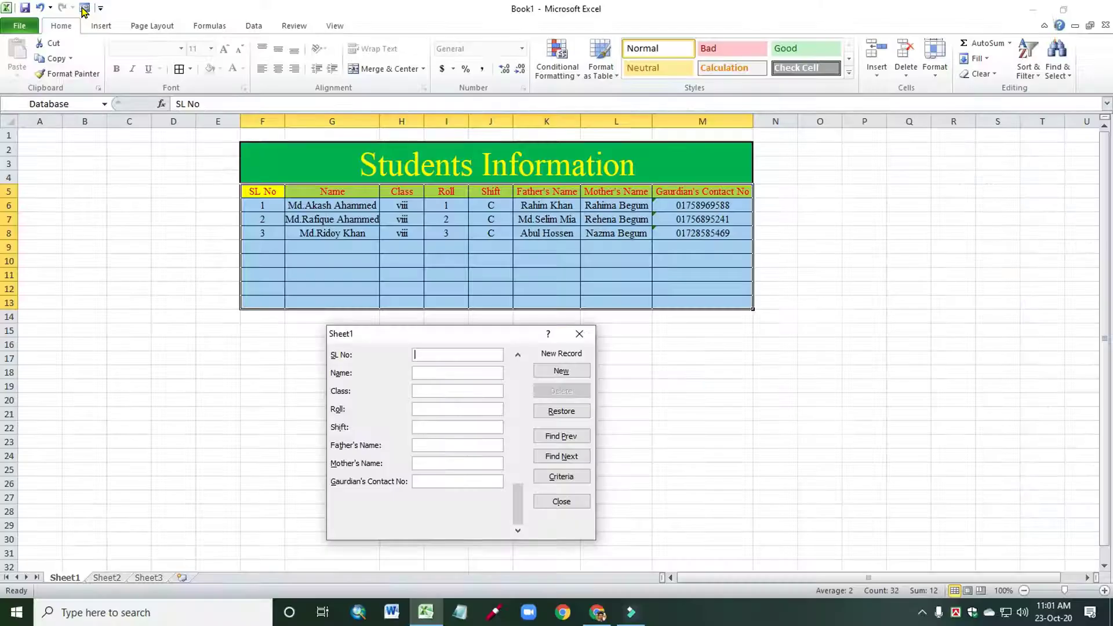
drag(410, 332, 423, 177)
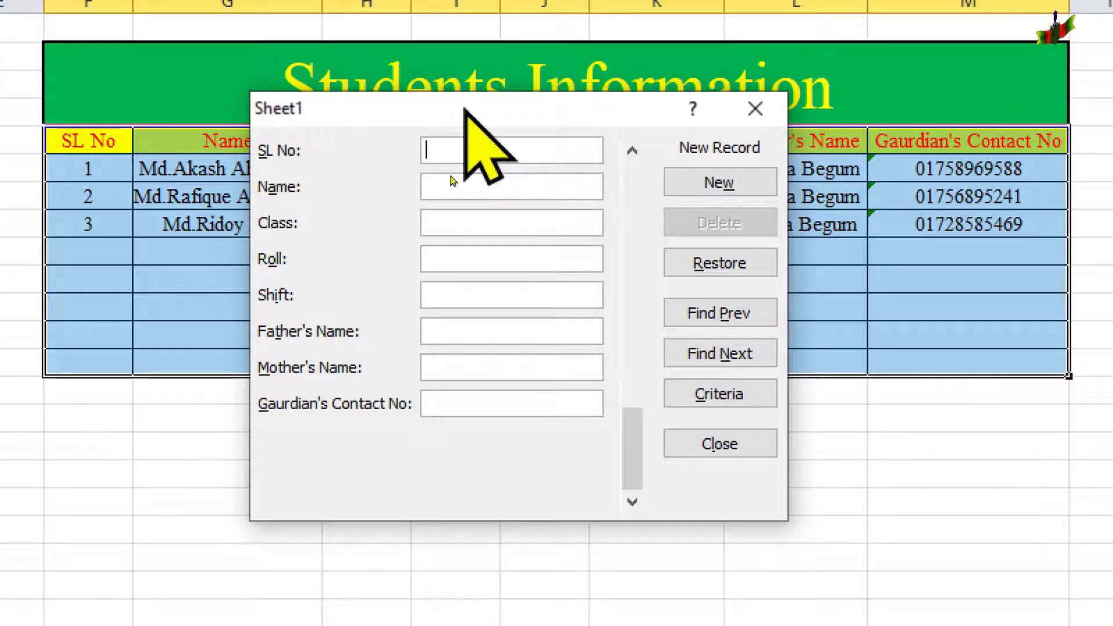
drag(465, 75, 413, 423)
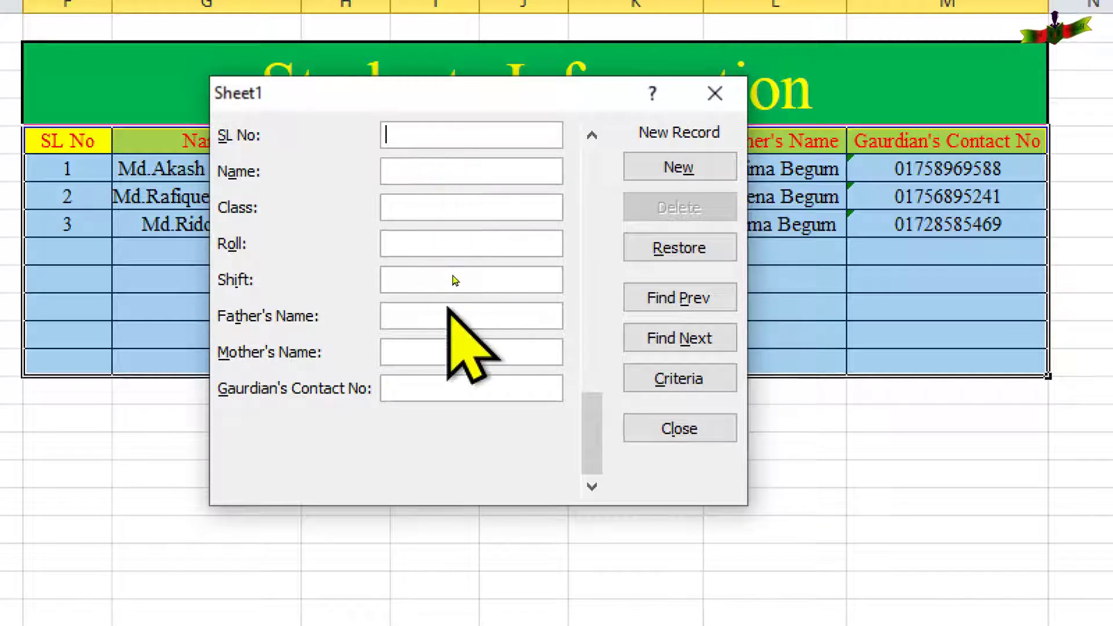
drag(434, 82, 393, 349)
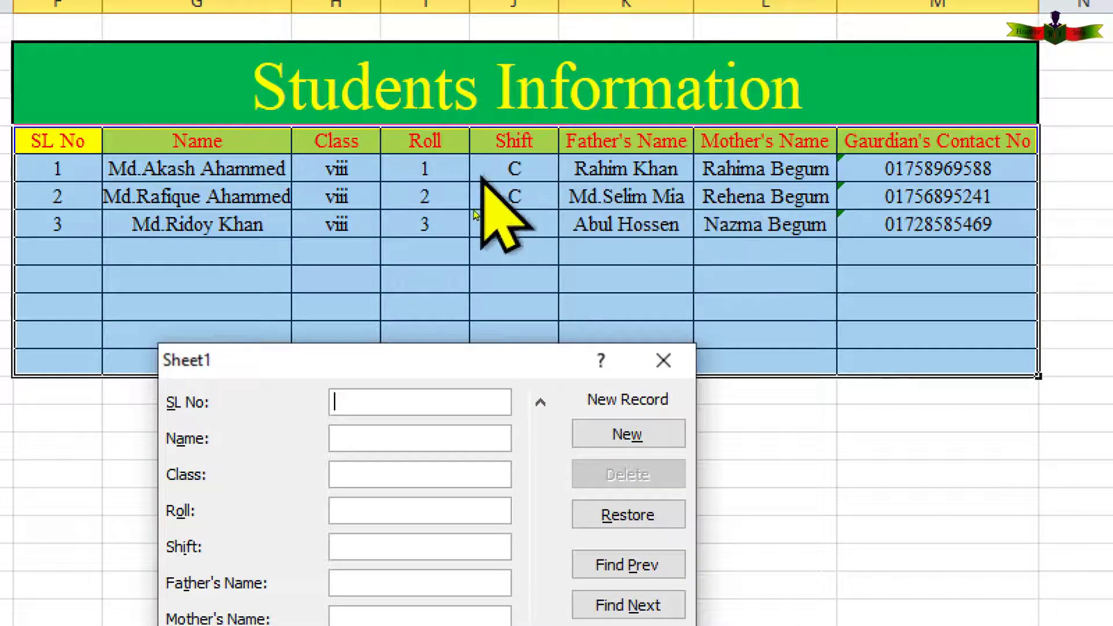
drag(413, 372, 464, 69)
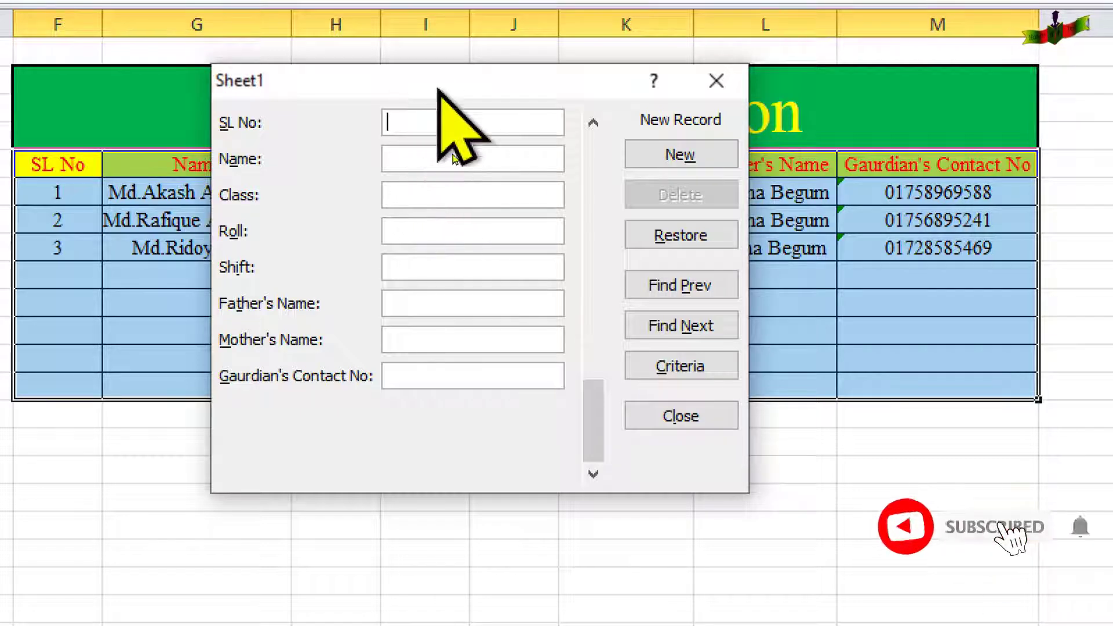
drag(437, 95, 419, 338)
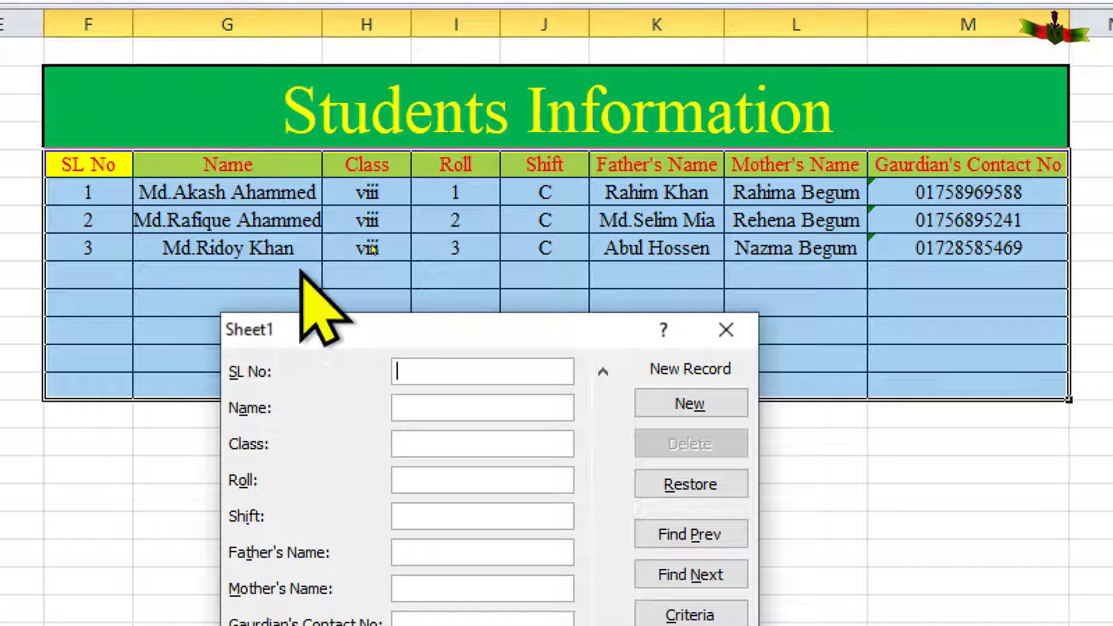
drag(491, 324, 491, 82)
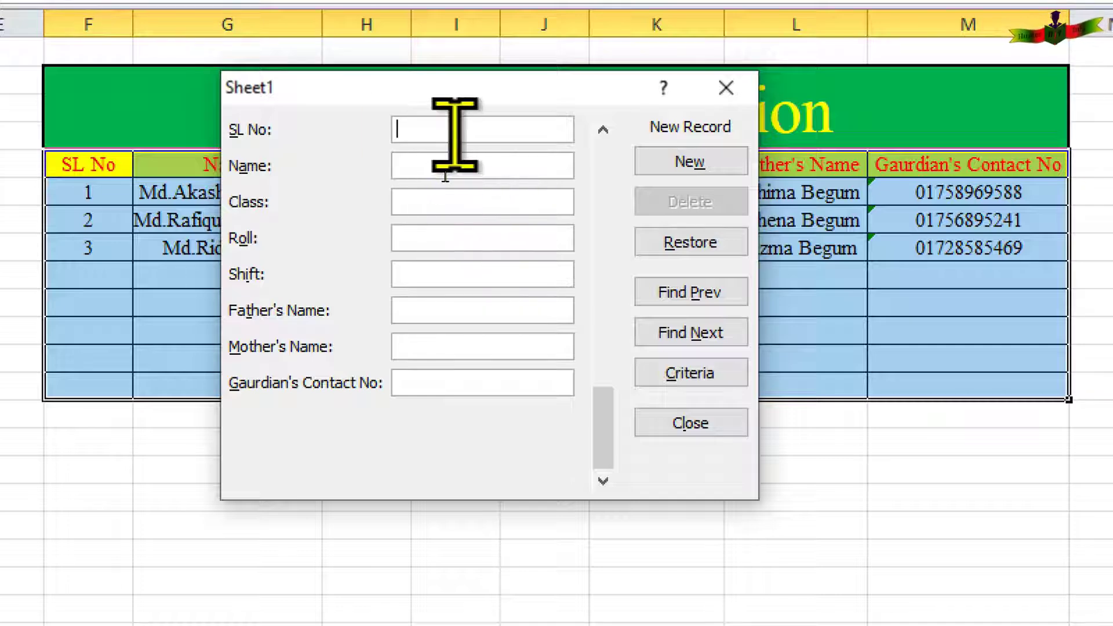
drag(457, 88, 453, 321)
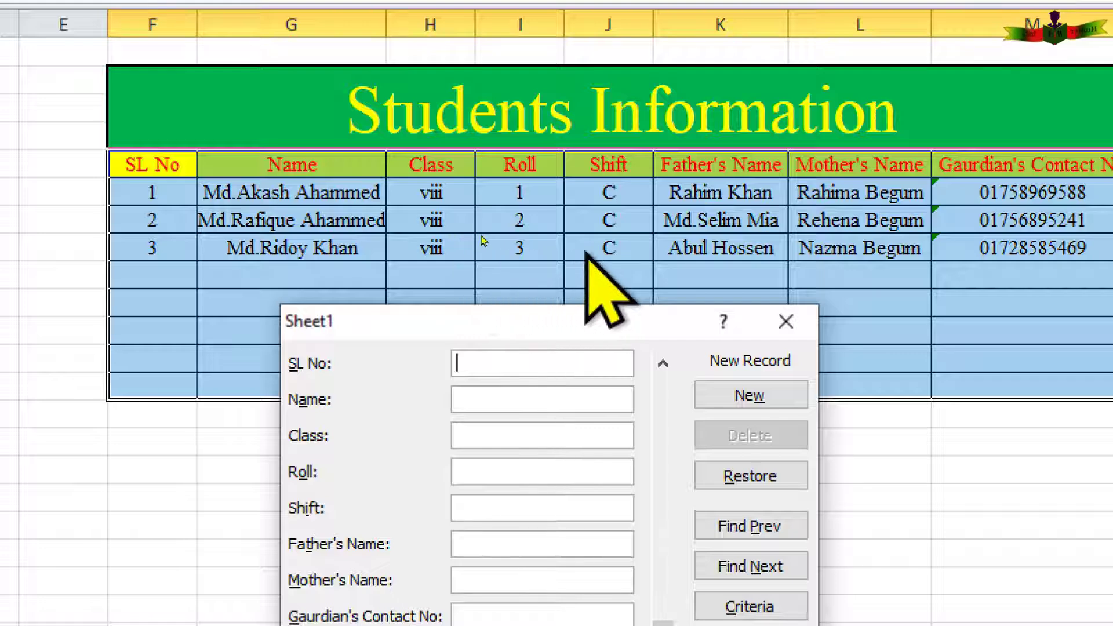
drag(579, 316, 570, 92)
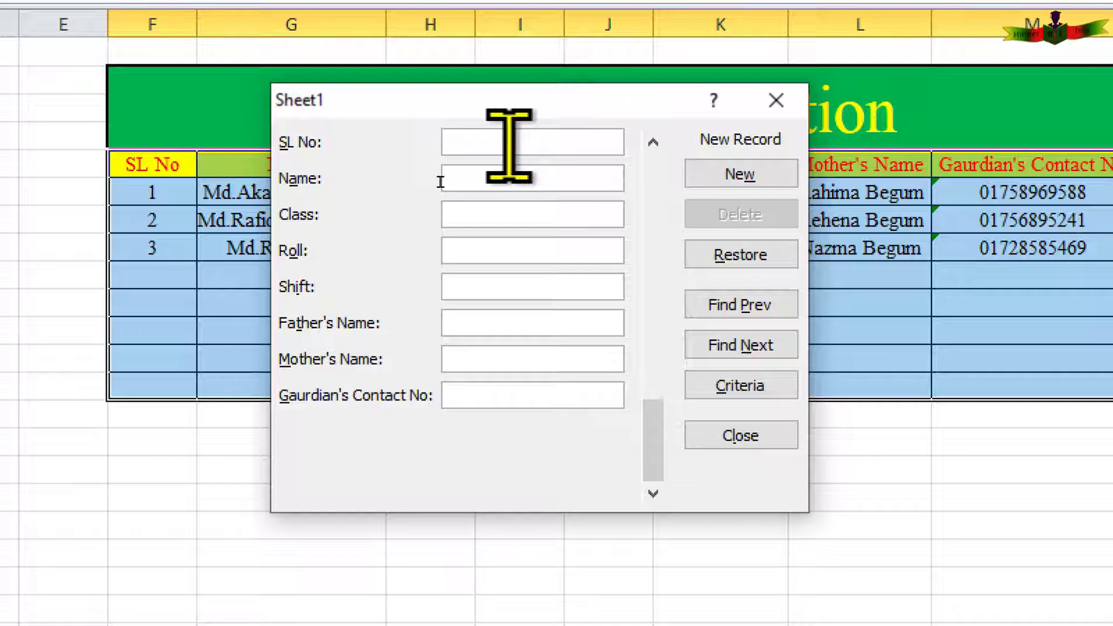
Enter SL No 4, the student's name, class viii and roll 4 in the new record.
text(4)
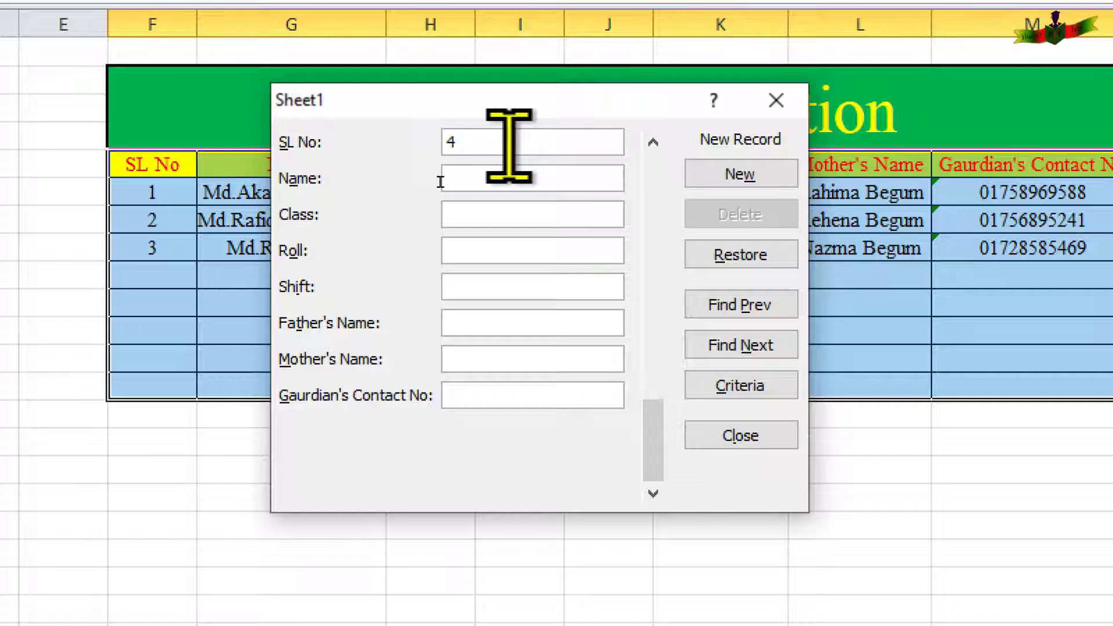
click(509, 175)
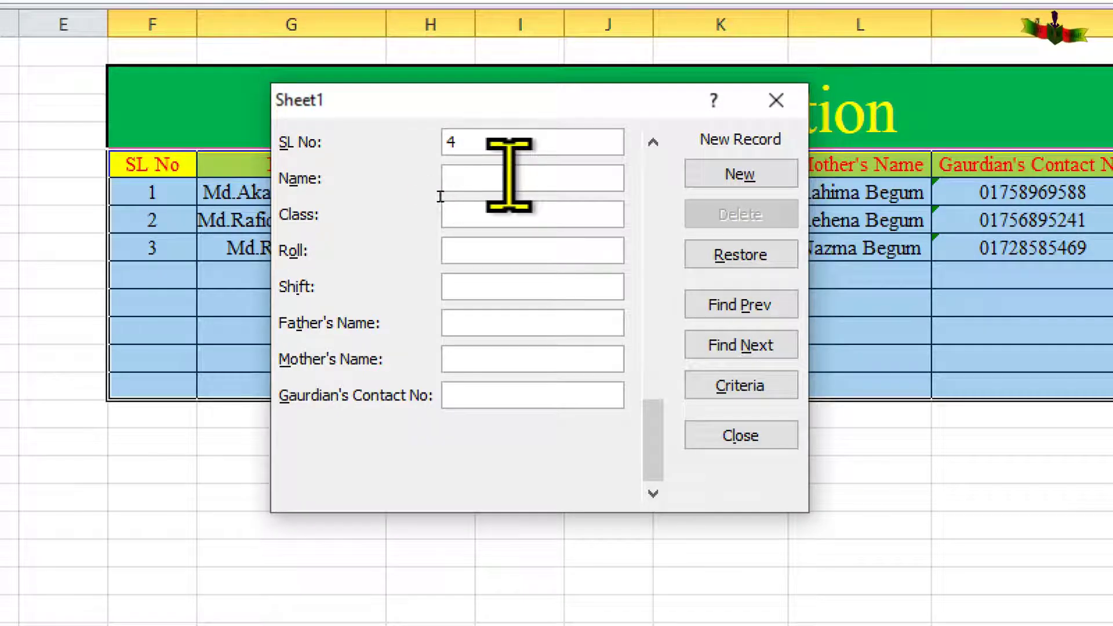
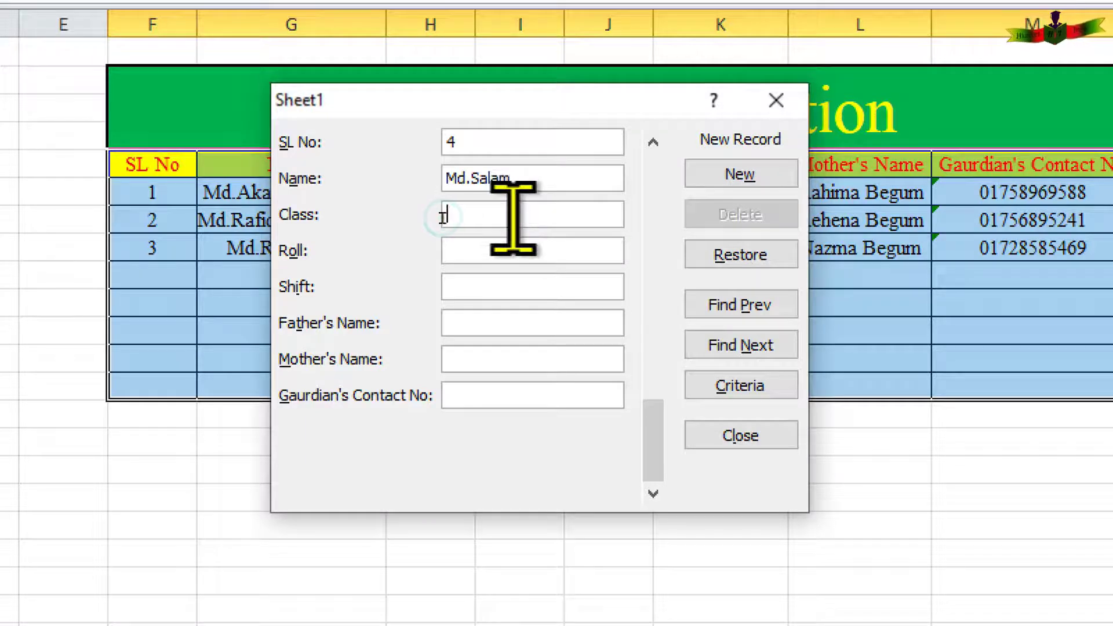
text(viii)
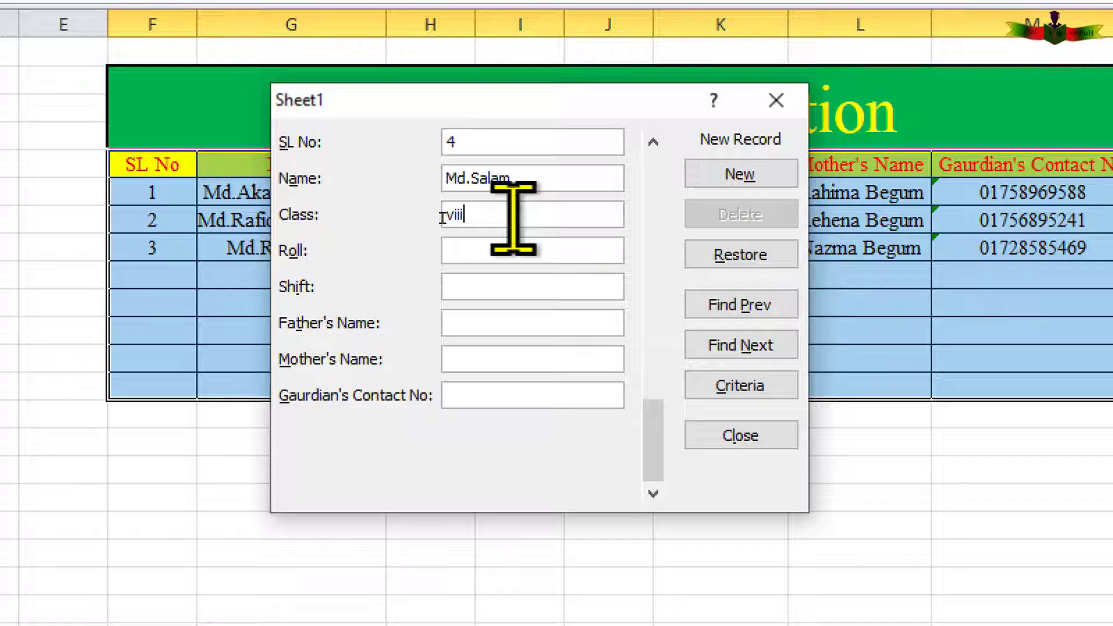
click(439, 238)
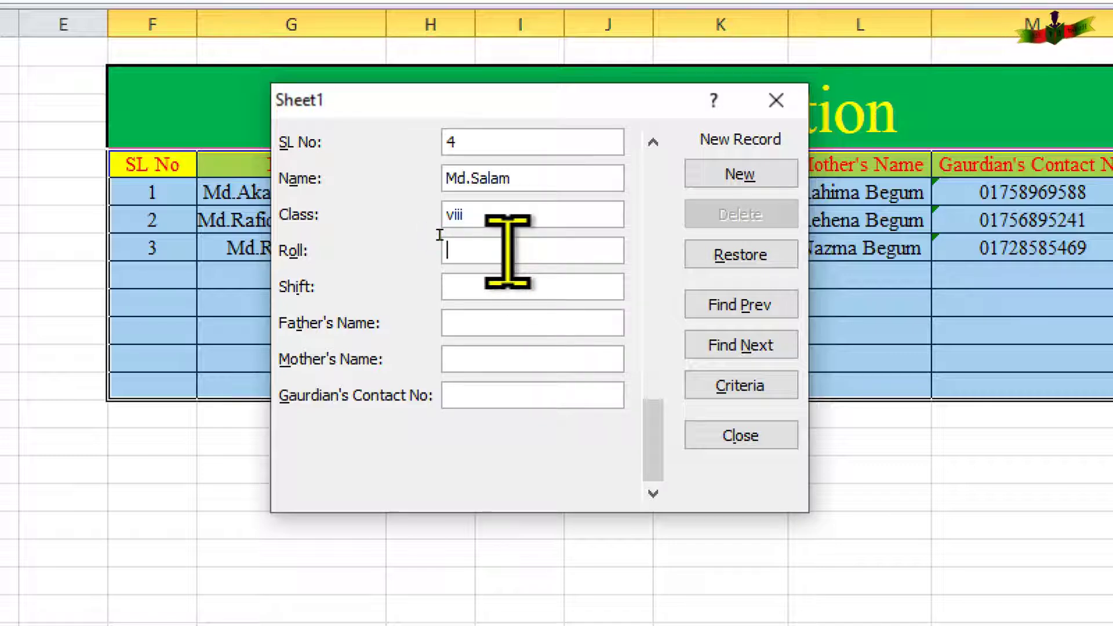
text(4)
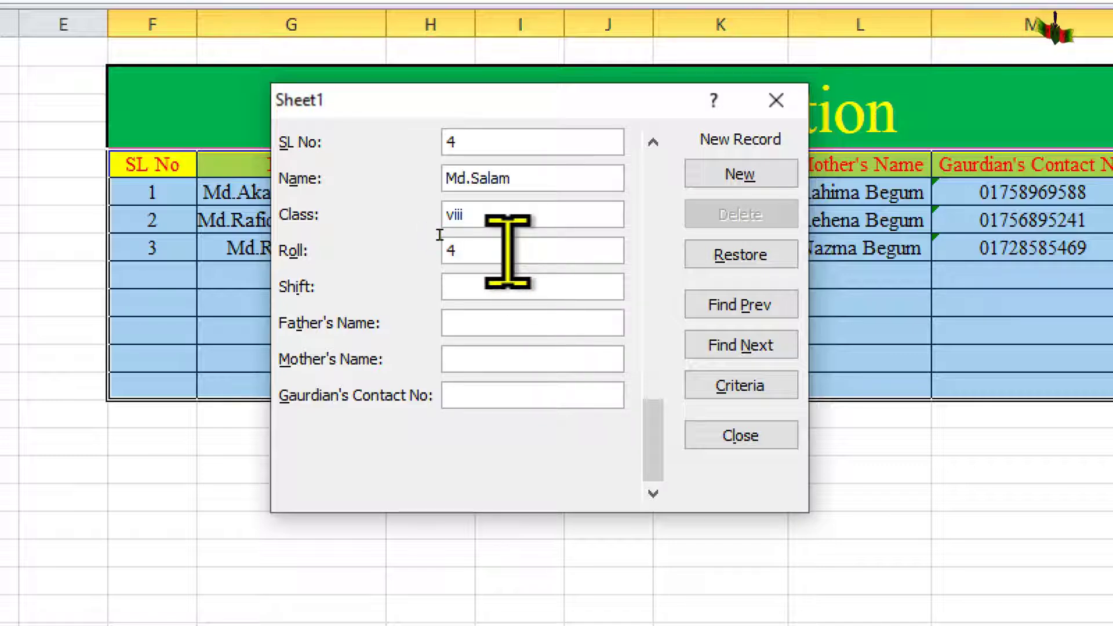
Set shift C and fill in the father's and mother's names.
key(Tab)
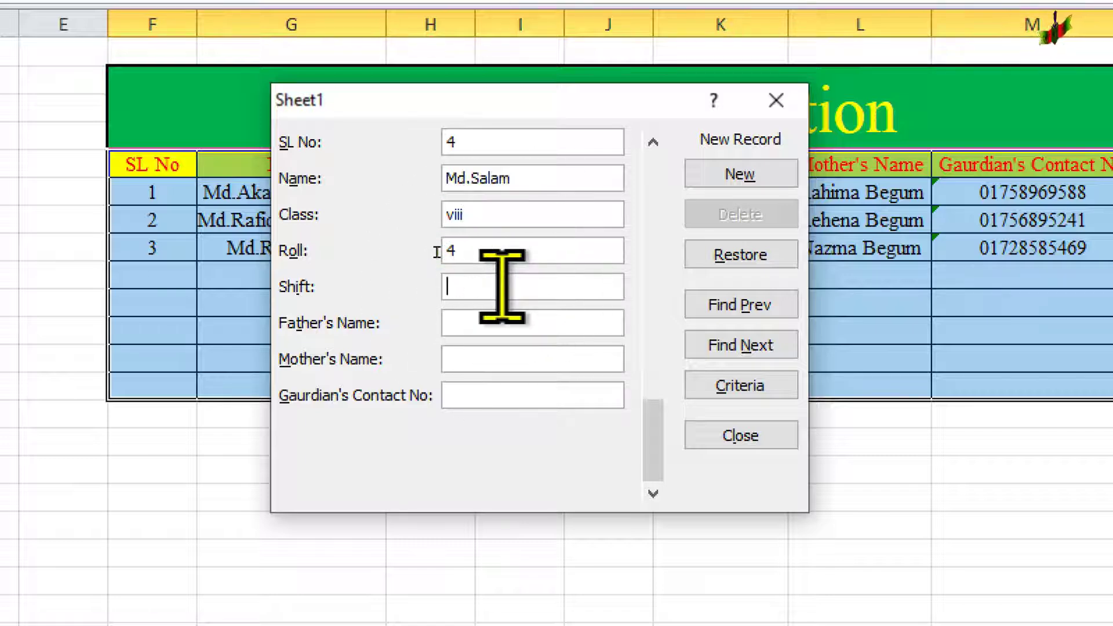
text(C)
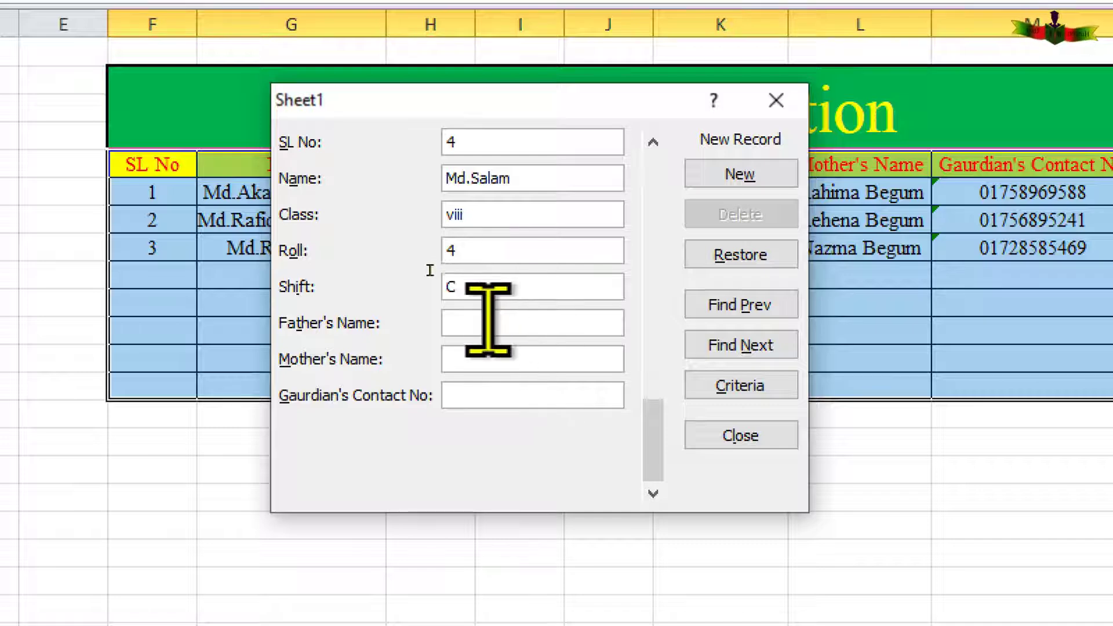
key(Tab)
text(M)
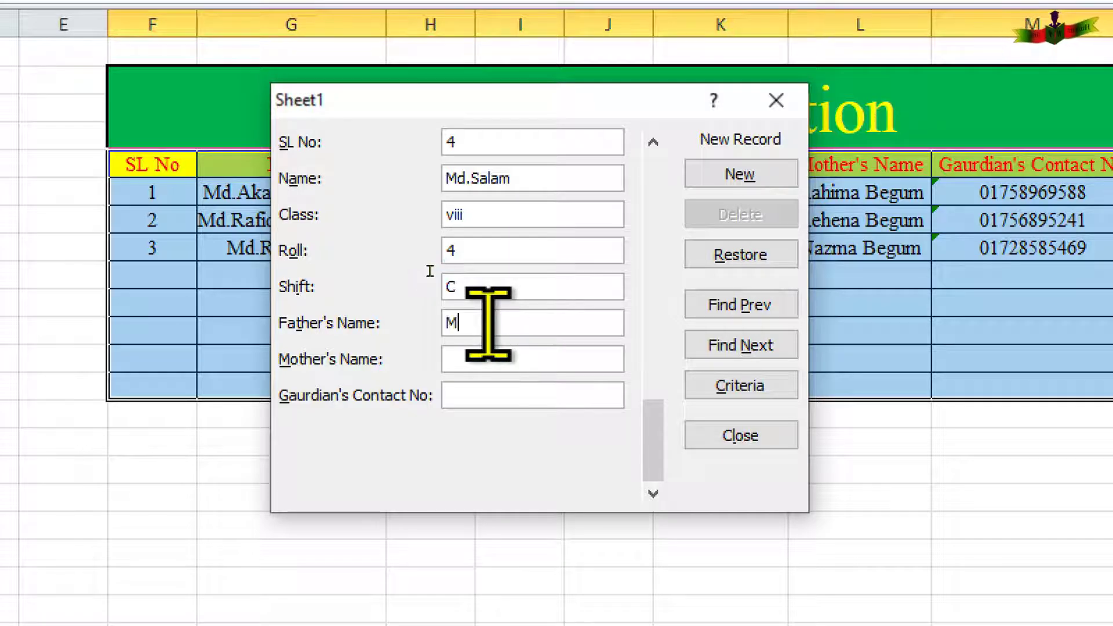
text(r.)
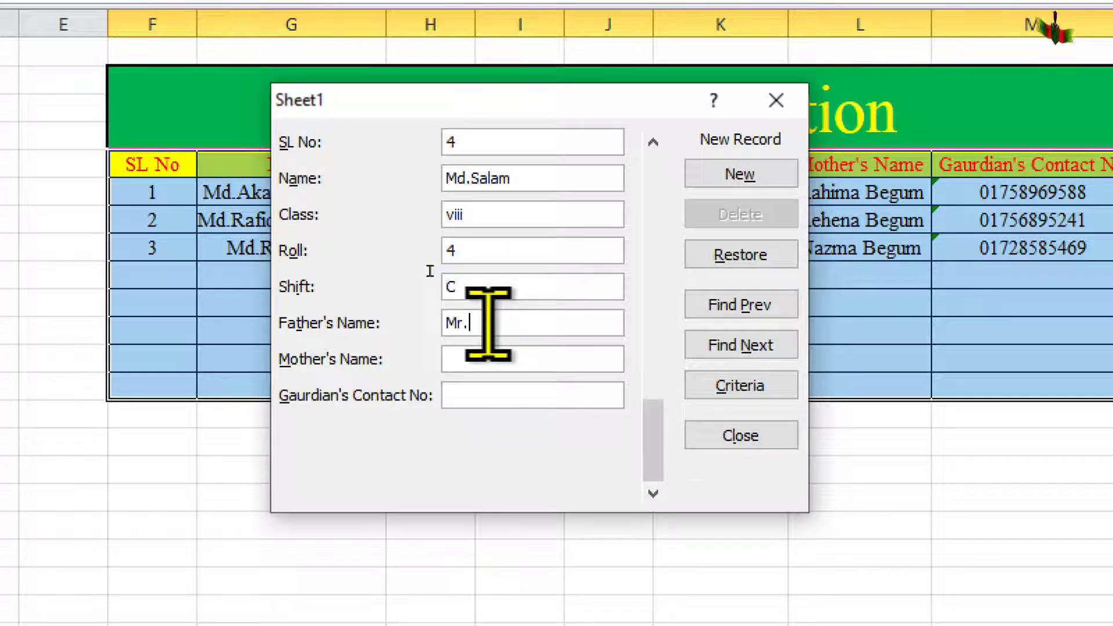
text(B)
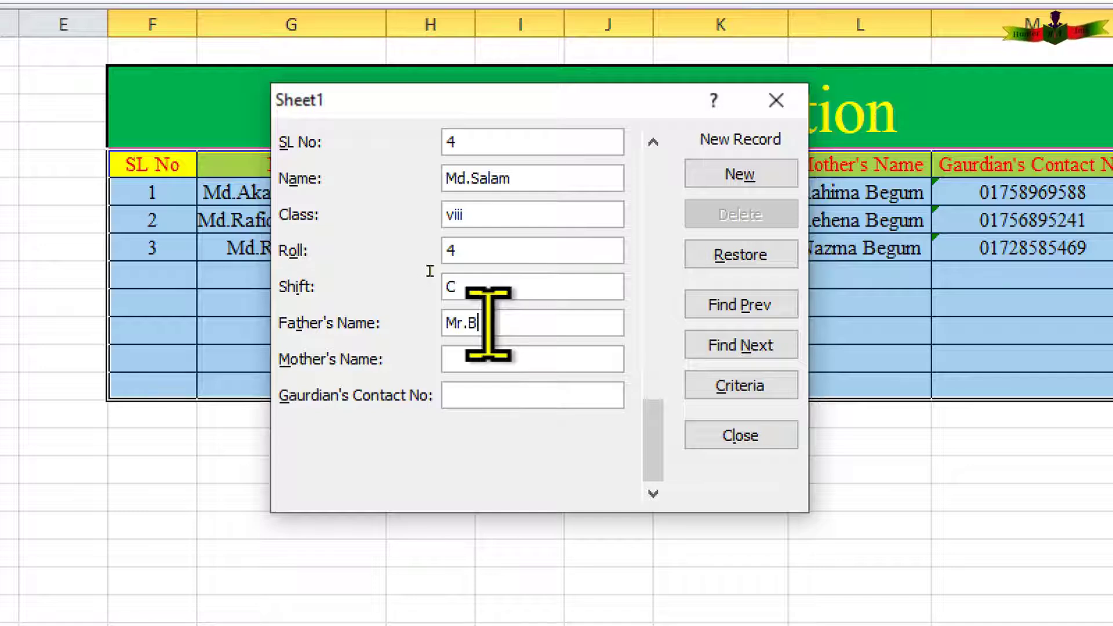
text(adhon)
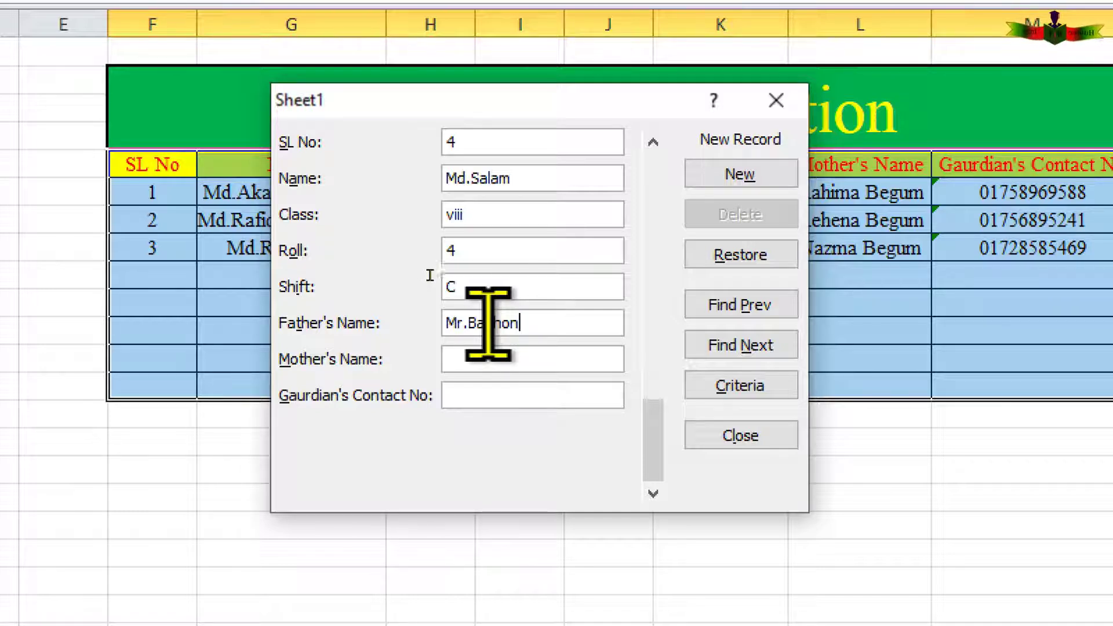
click(487, 359)
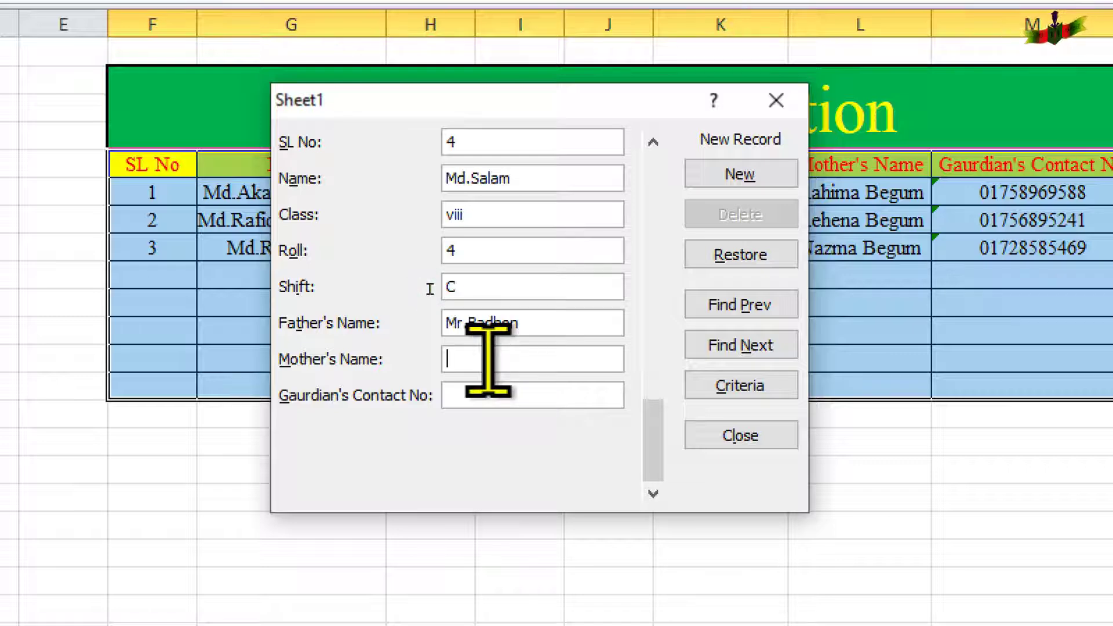
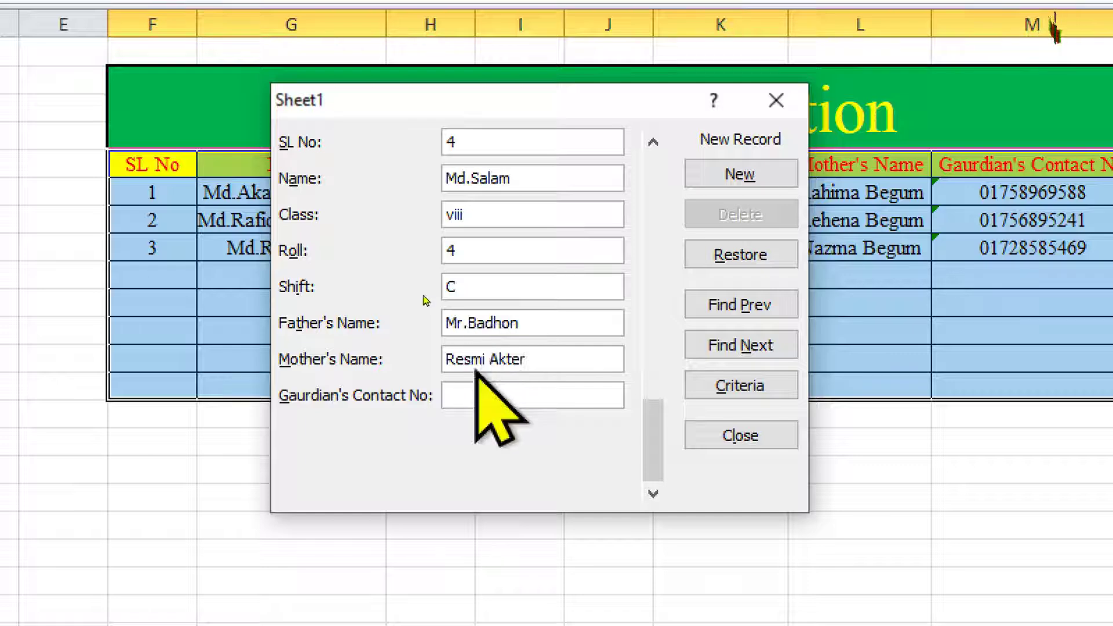
key(Tab)
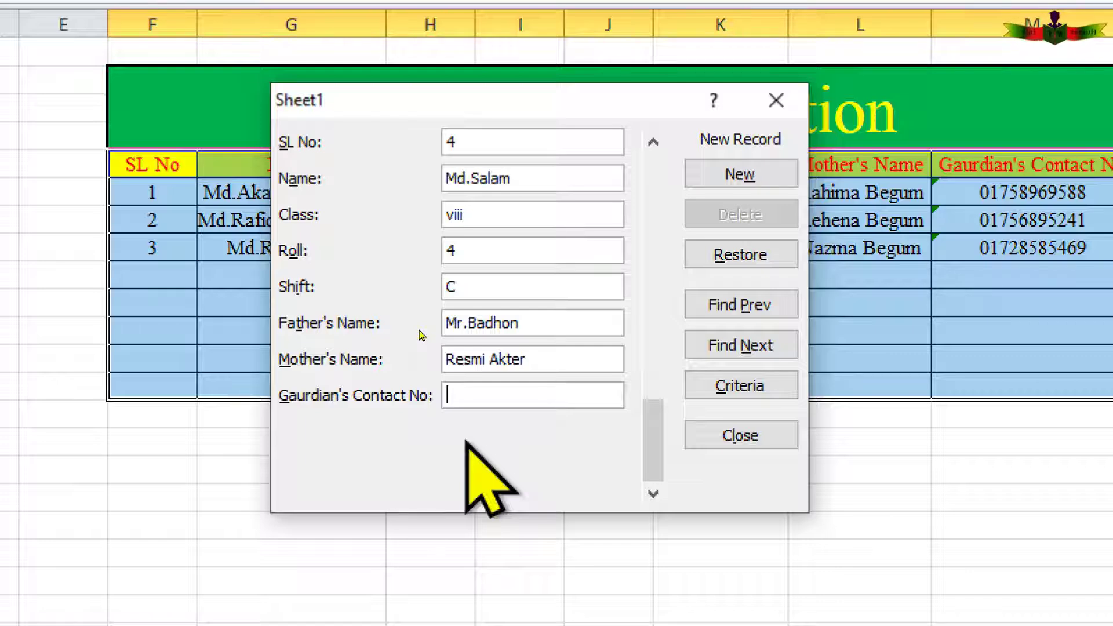
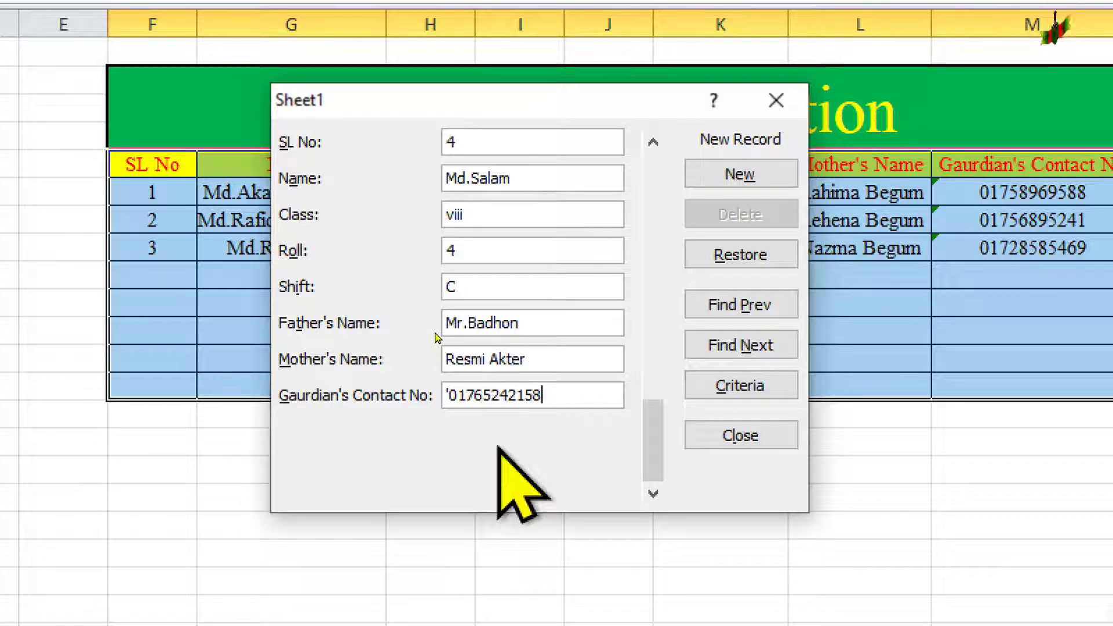
Enter the guardian's contact number as text and add record 4 to the table.
key(Return)
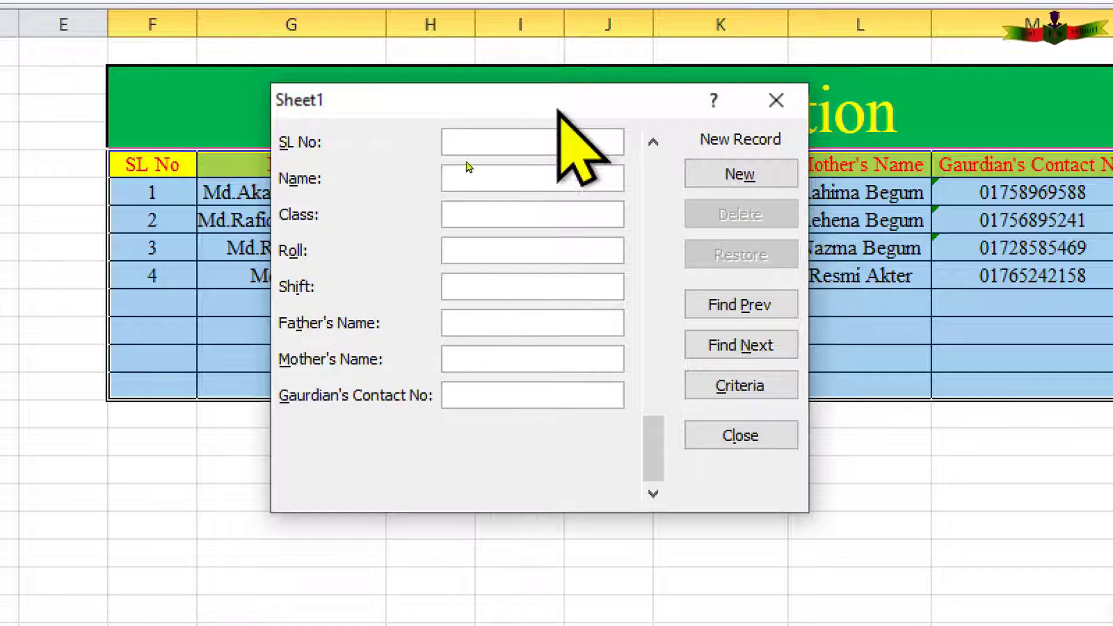
drag(564, 104, 562, 458)
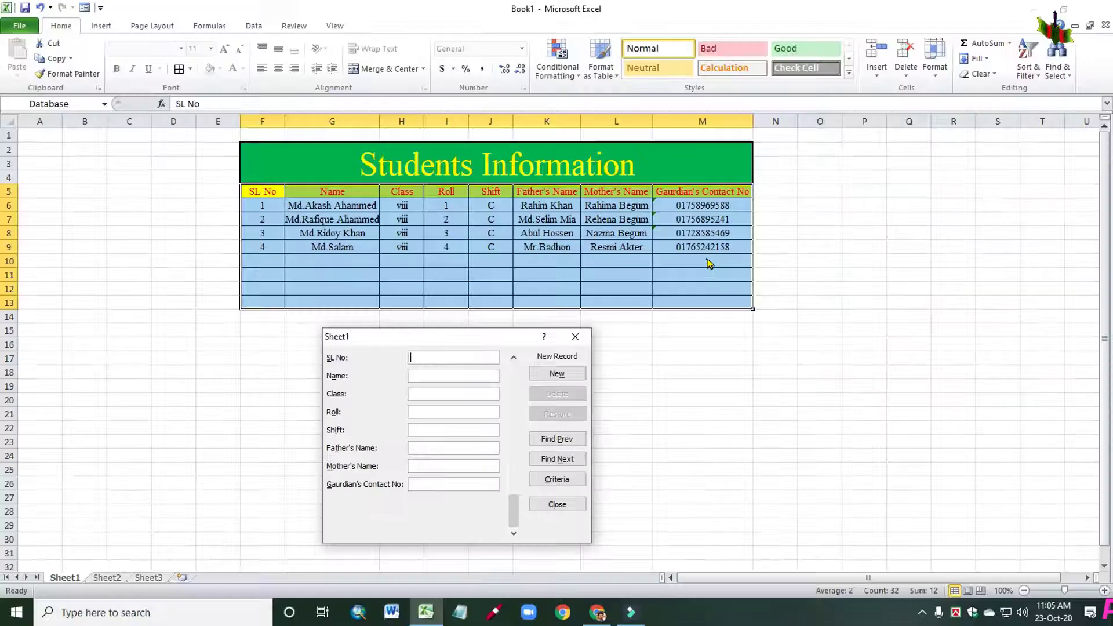
drag(507, 339, 516, 252)
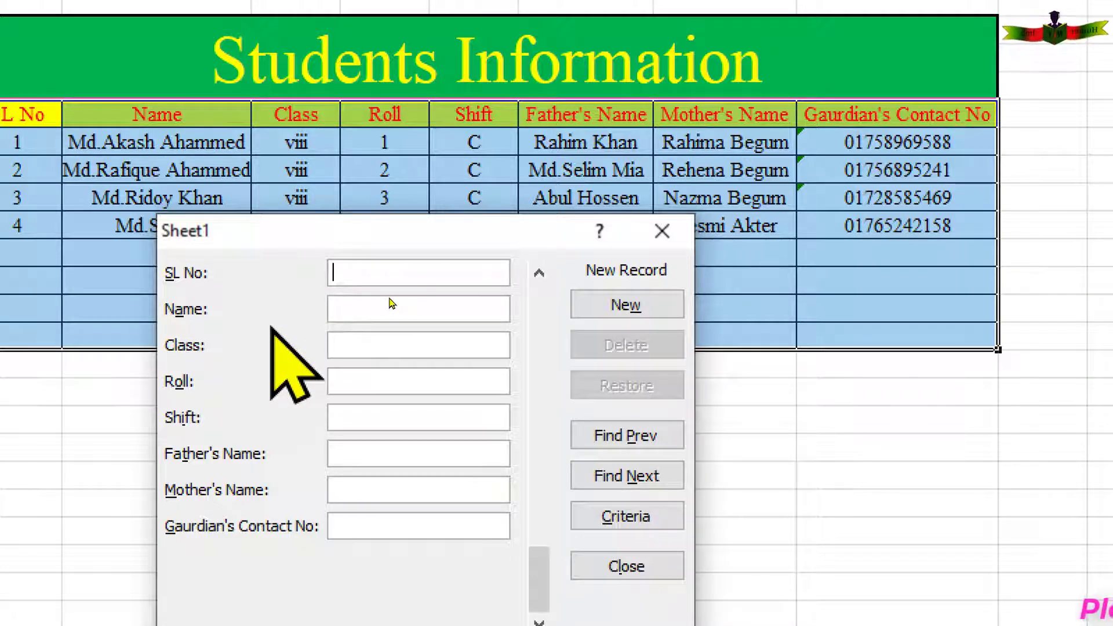
Go to record 2 in the data form and change its shift from C to D.
click(641, 436)
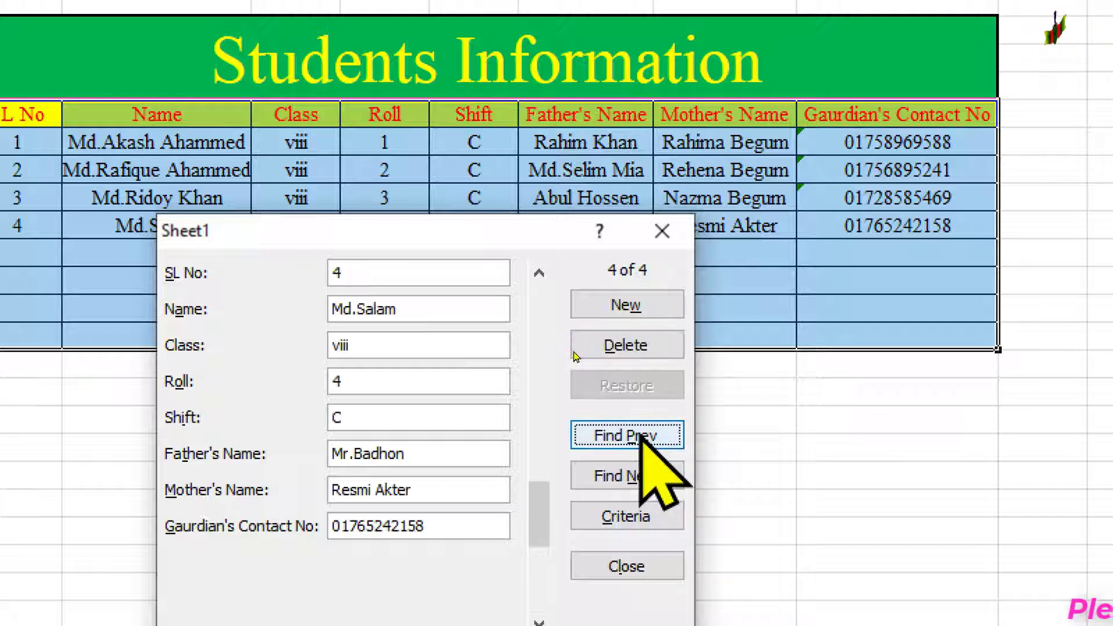
click(641, 437)
click(640, 436)
click(640, 437)
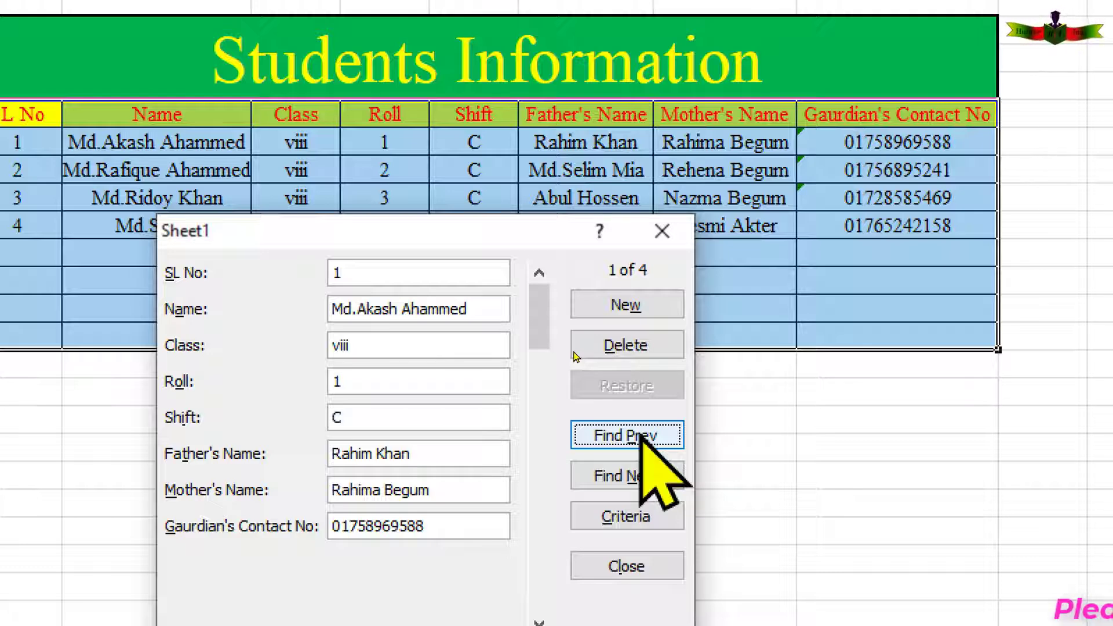
click(631, 481)
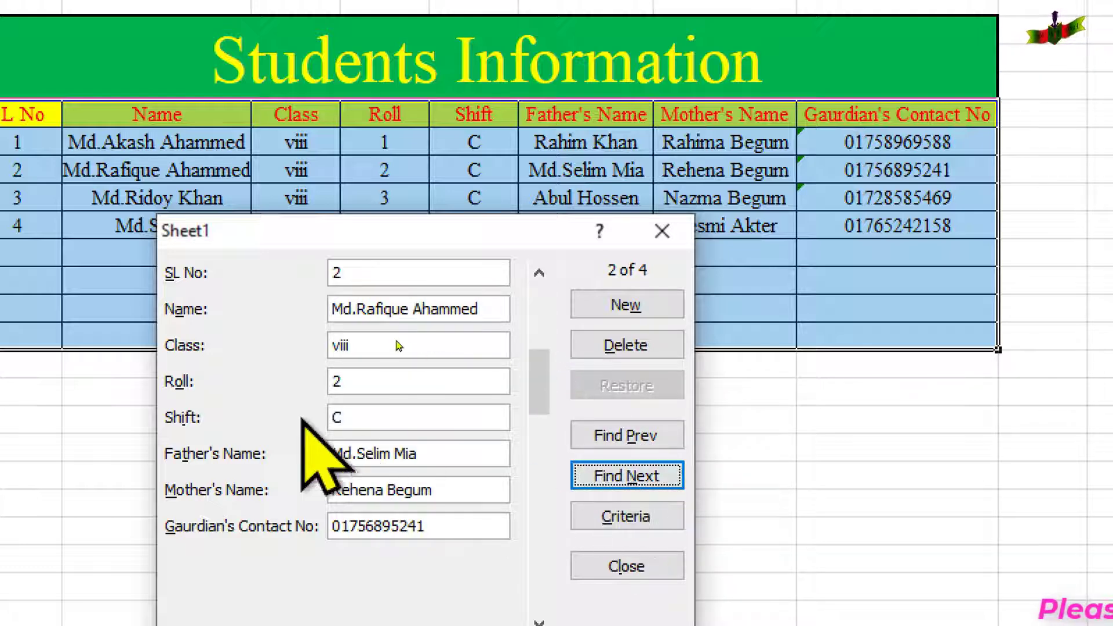
click(345, 418)
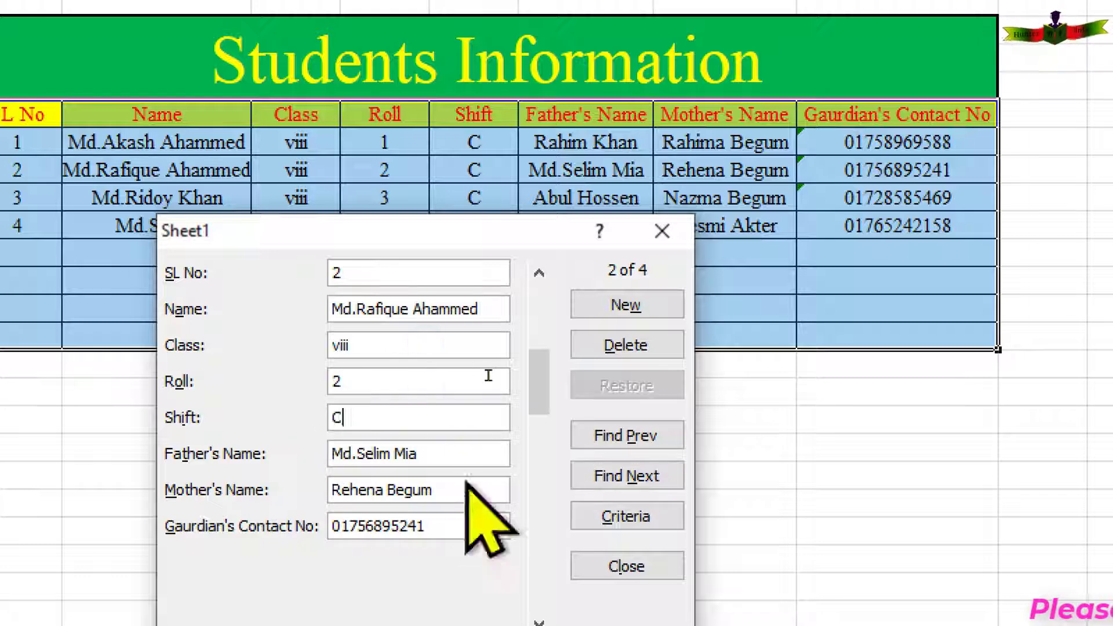
key(BackSpace)
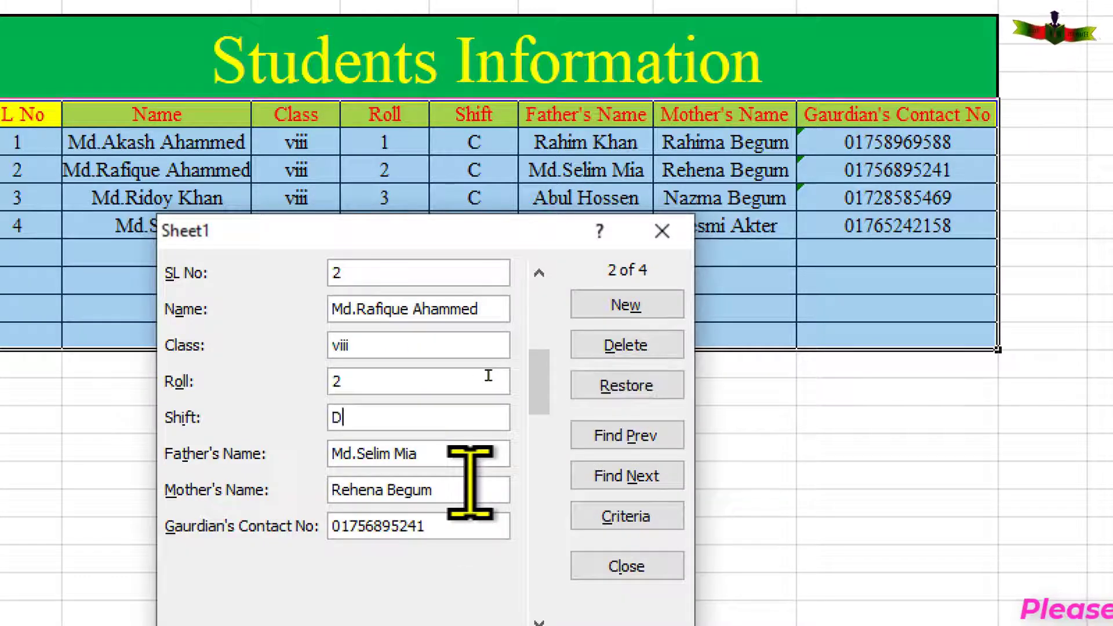
key(Return)
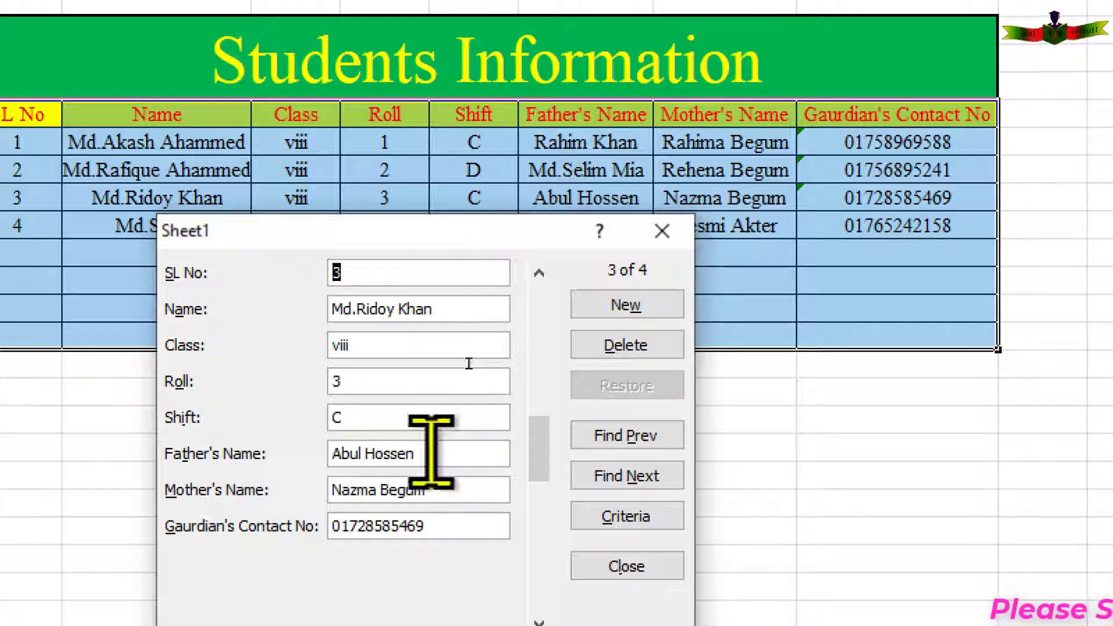
Return to the first record, move the form right of the table, and close it.
click(637, 439)
click(636, 439)
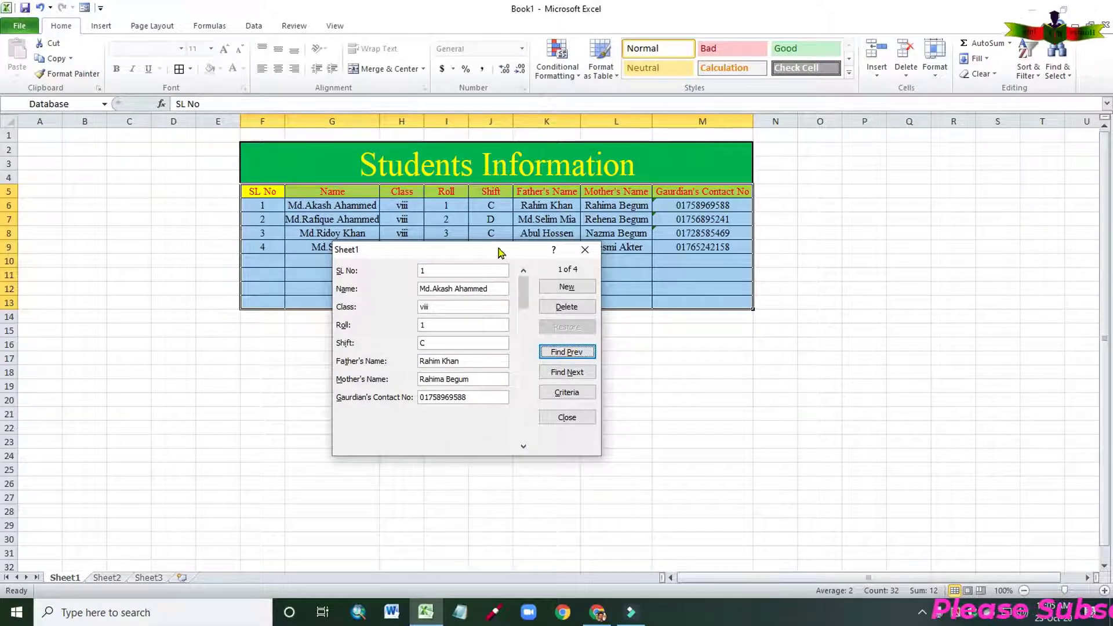
drag(500, 253, 767, 214)
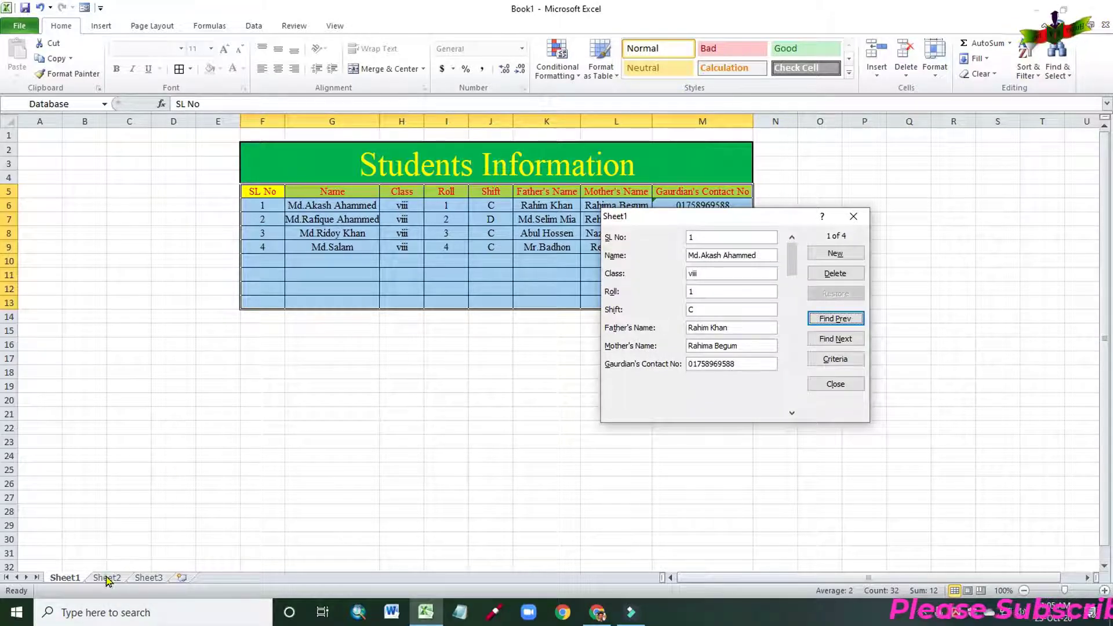
click(816, 383)
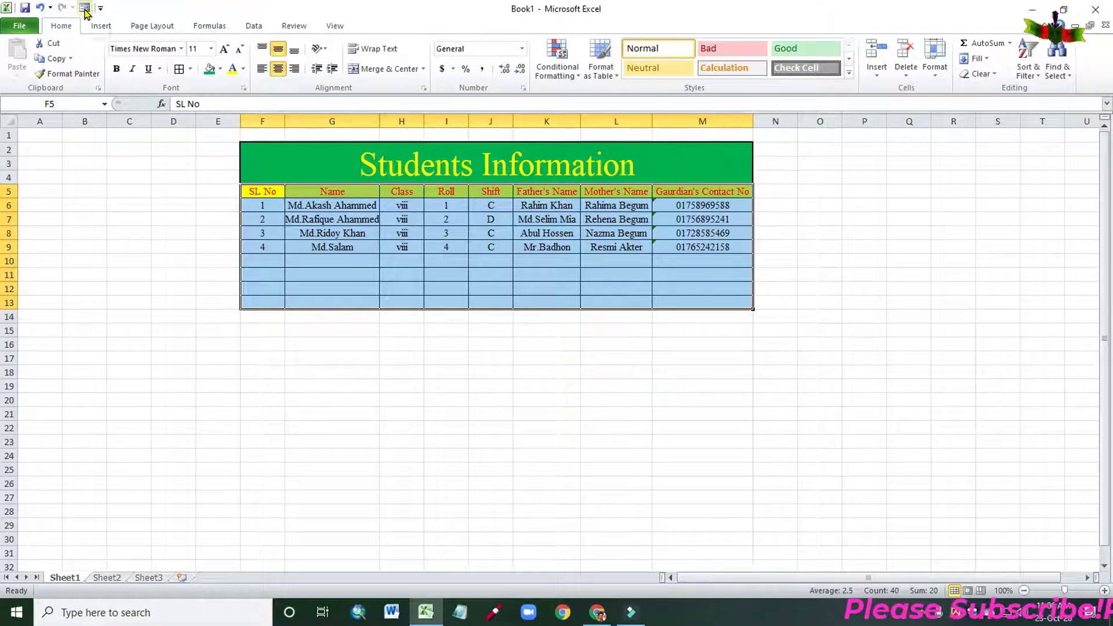
Remove Form from the Quick Access Toolbar in Excel Options, leaving Save, Undo and Redo.
key(alt)
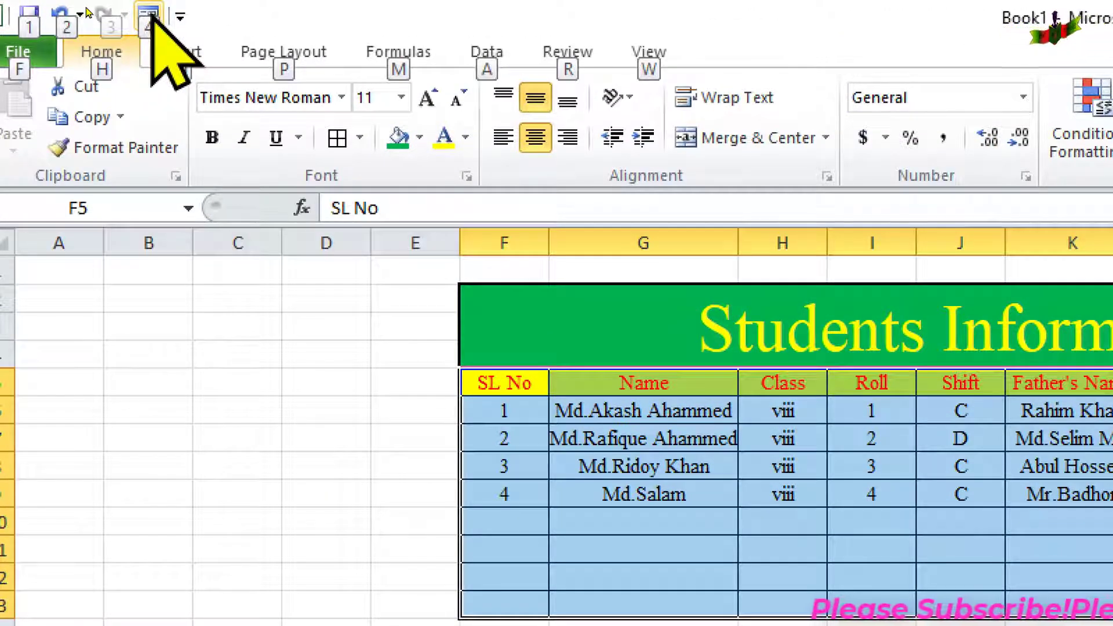
key(Escape)
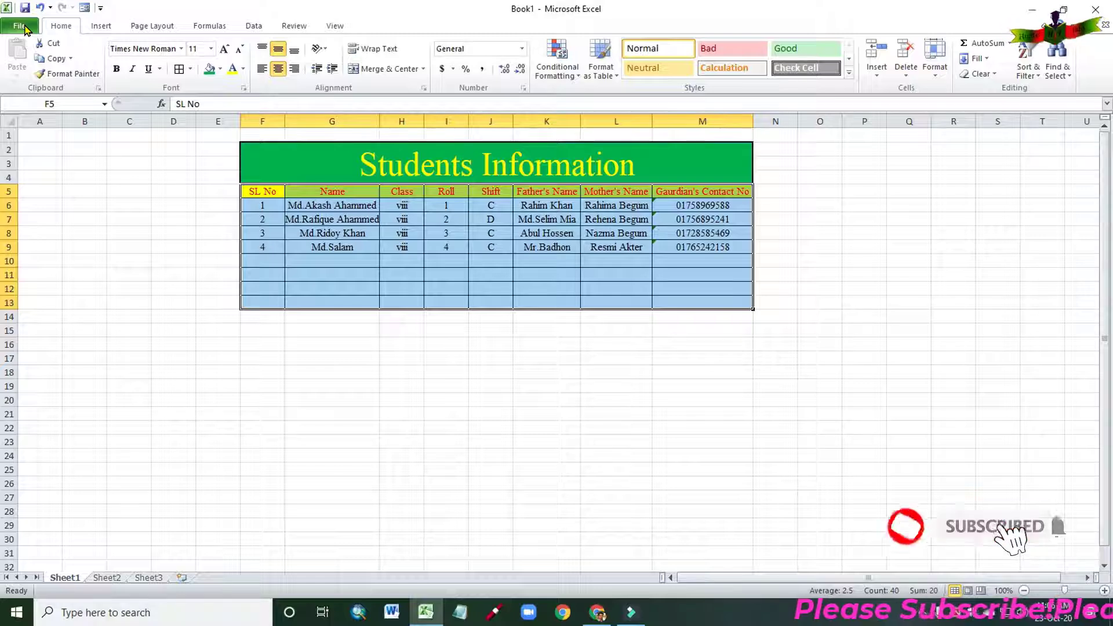
right_click(19, 30)
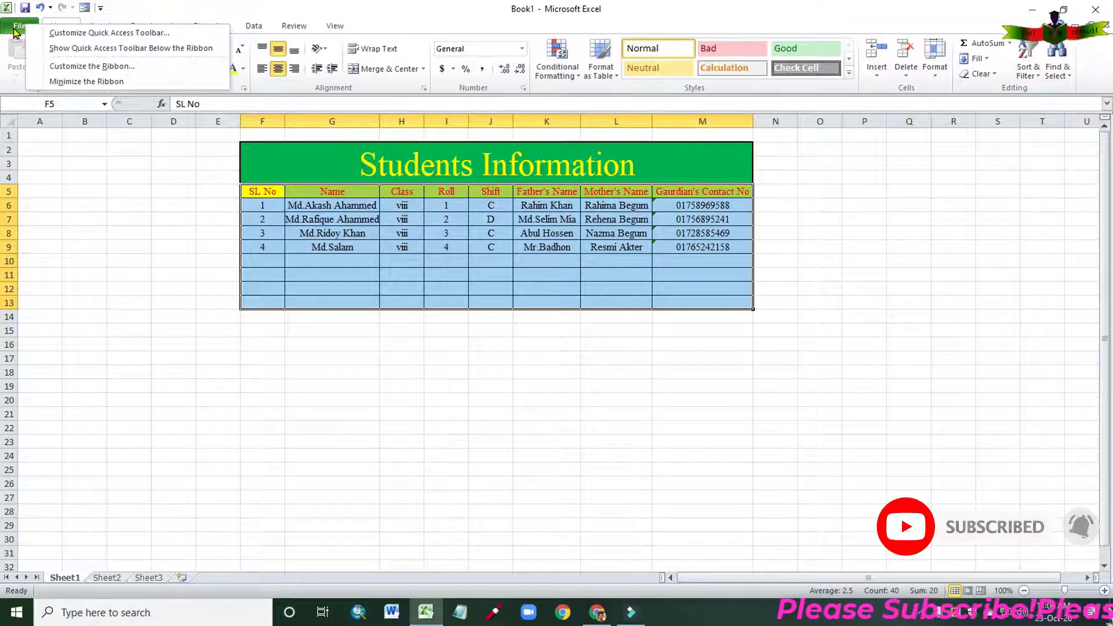
click(16, 31)
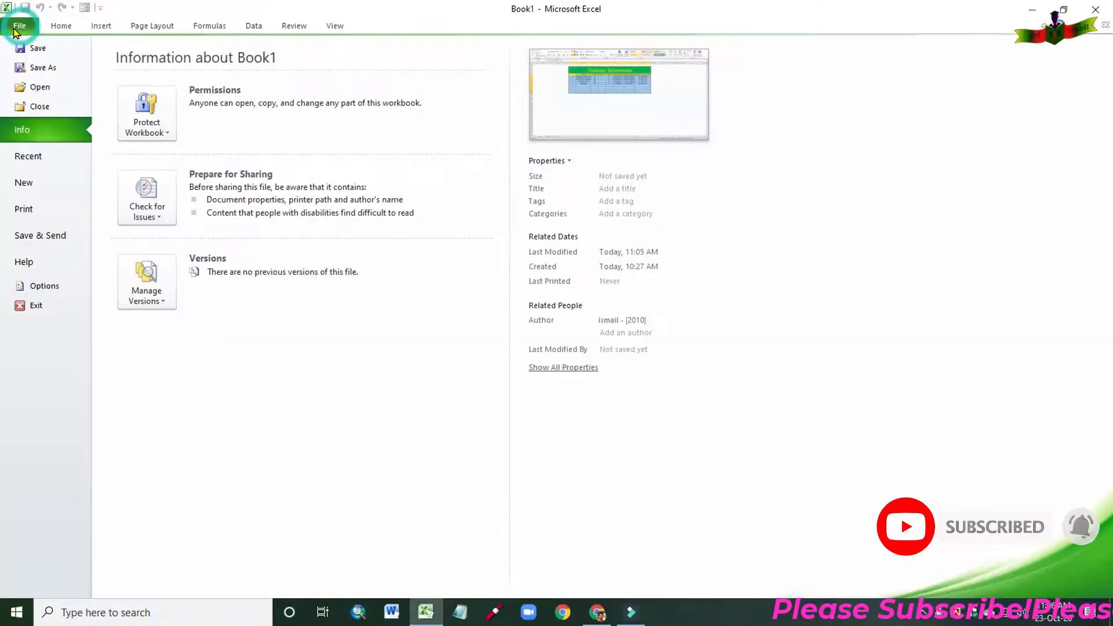
click(27, 287)
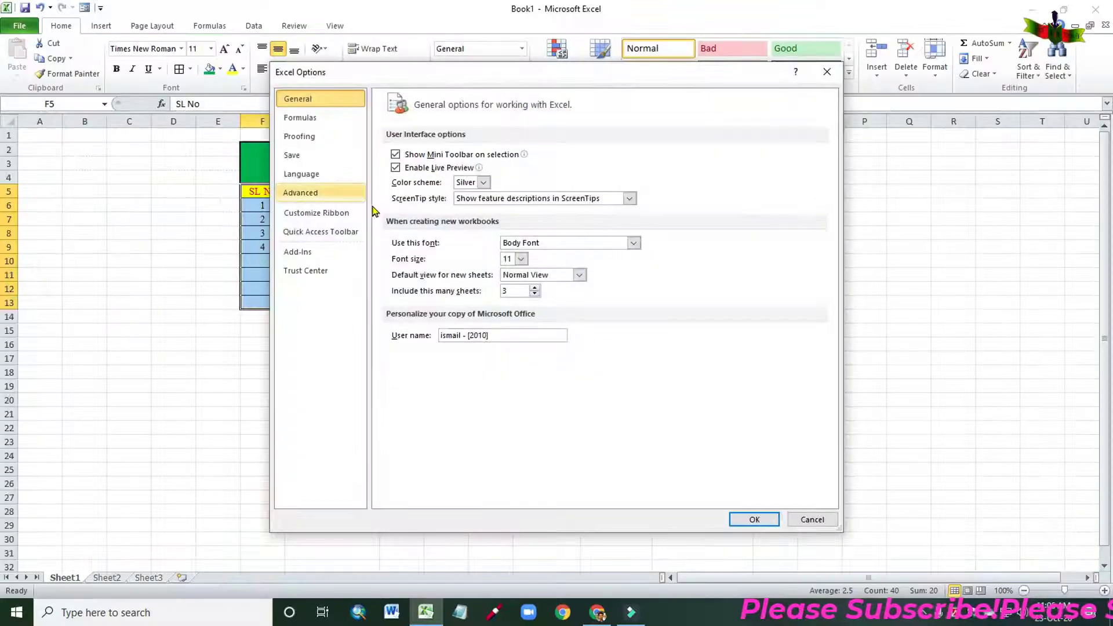
click(322, 232)
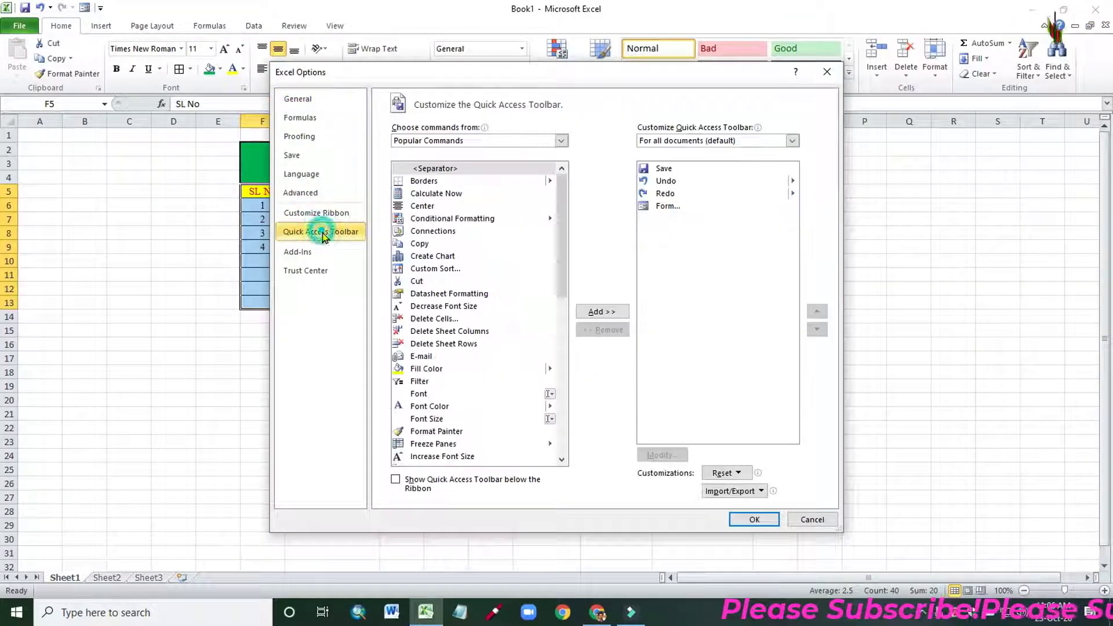
click(464, 142)
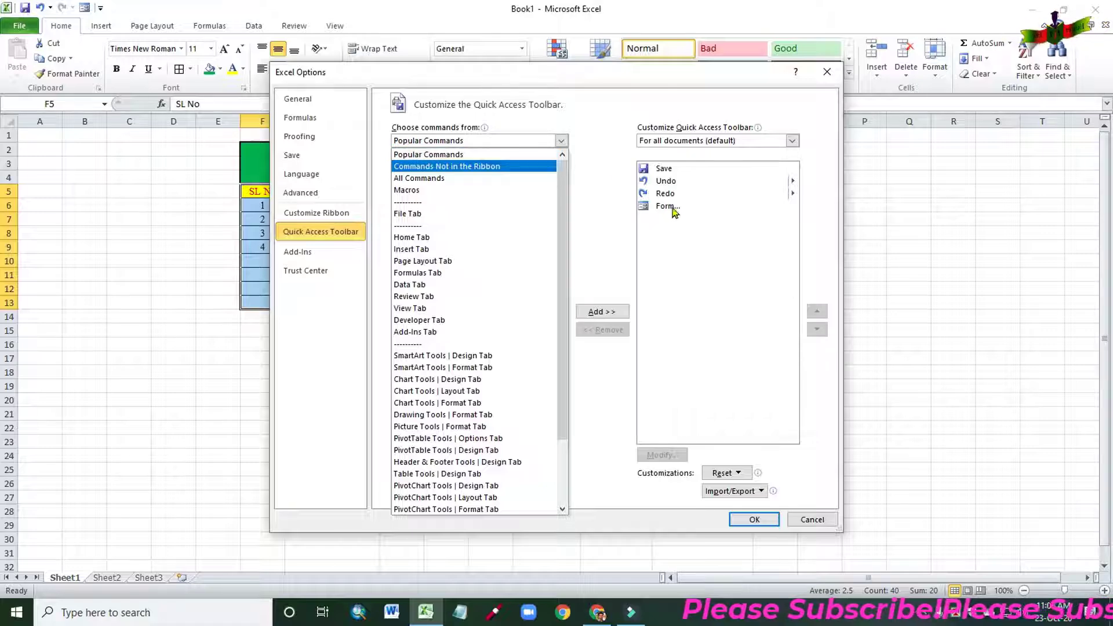
click(672, 207)
click(603, 329)
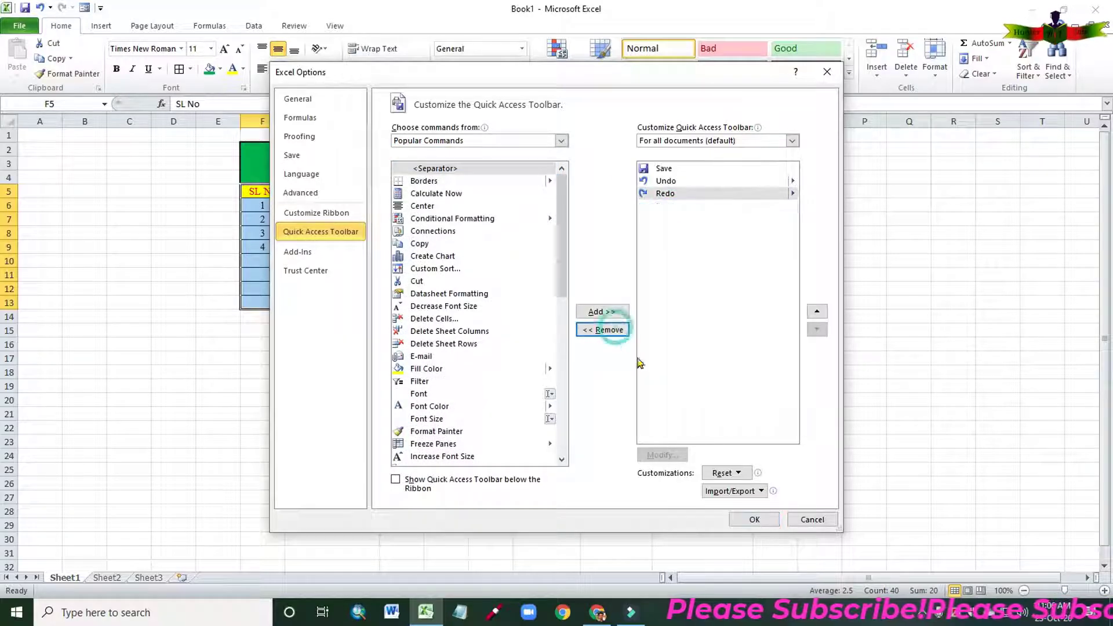
click(738, 522)
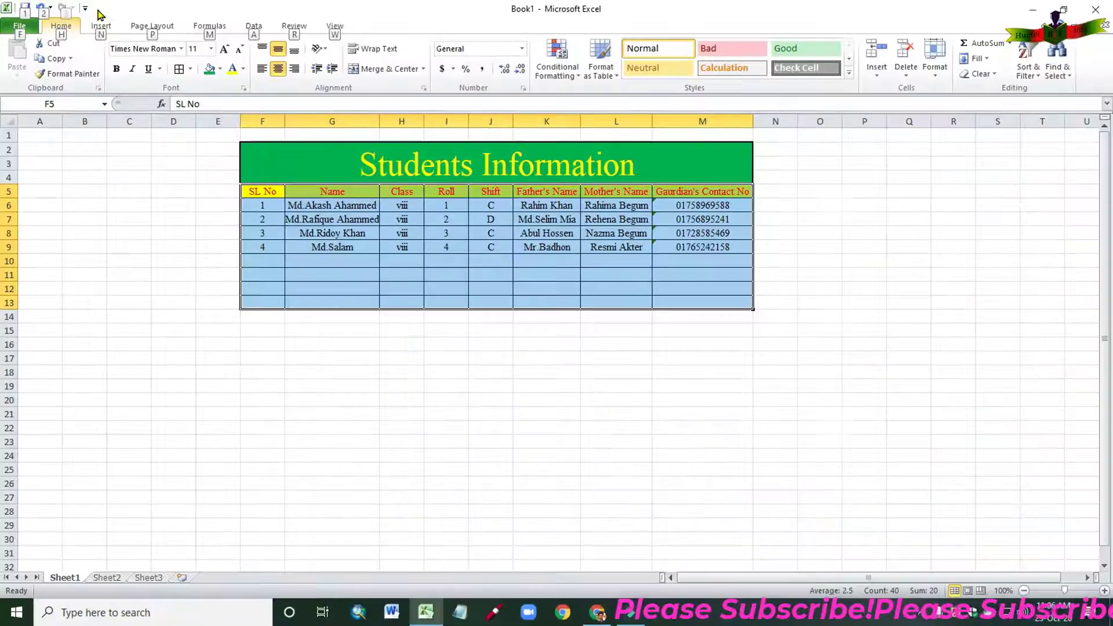
key(alt)
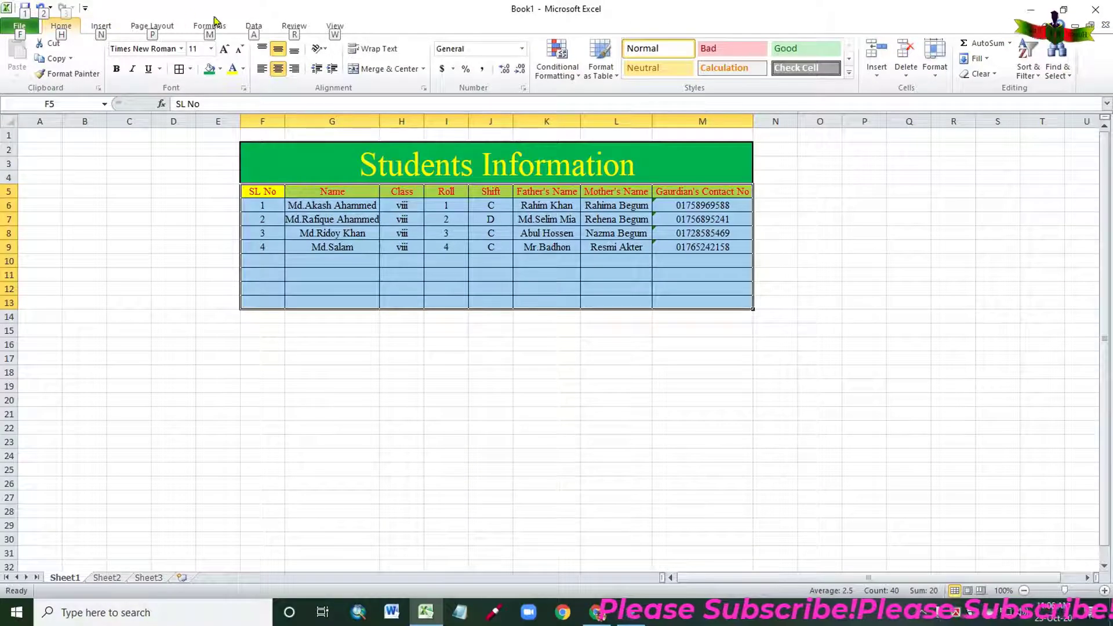
On Sheet2, autofit columns I, J and K to their header text.
click(108, 578)
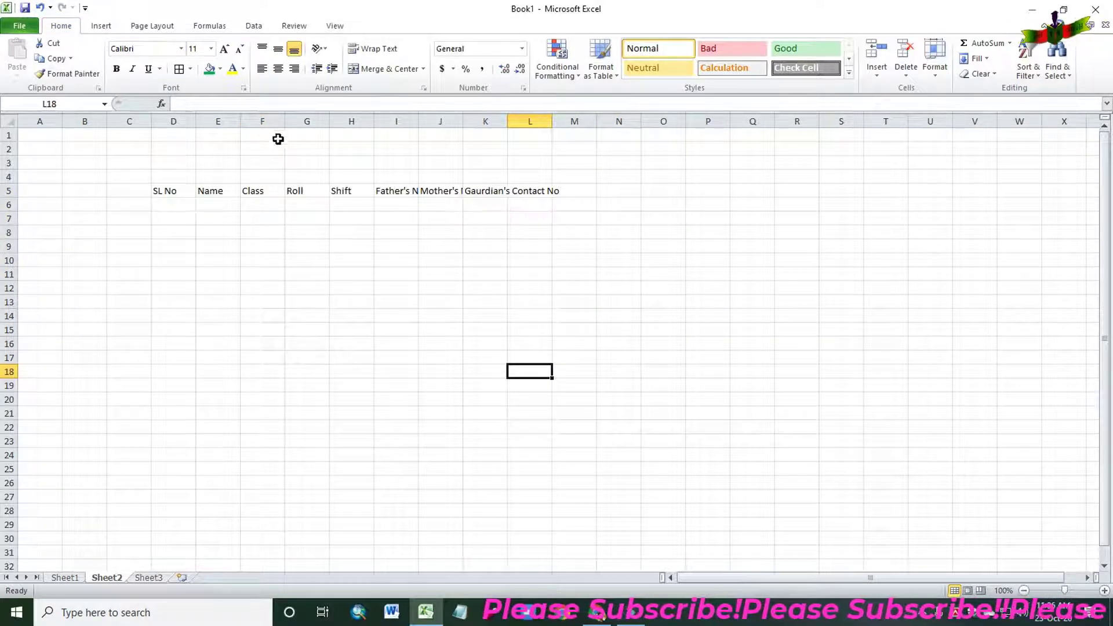
double_click(419, 120)
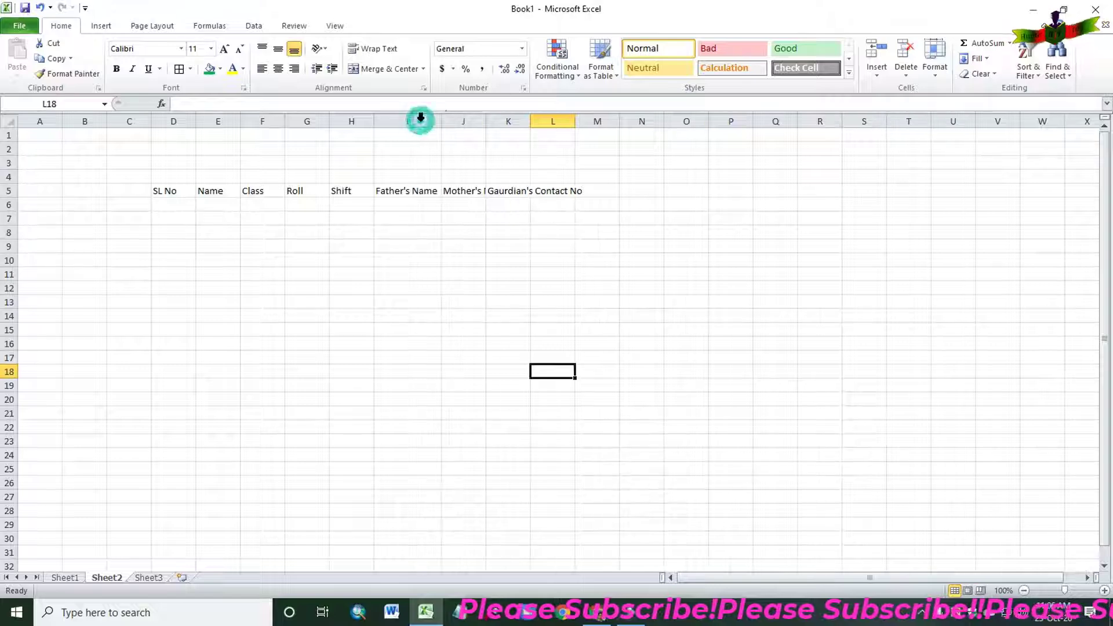
double_click(485, 120)
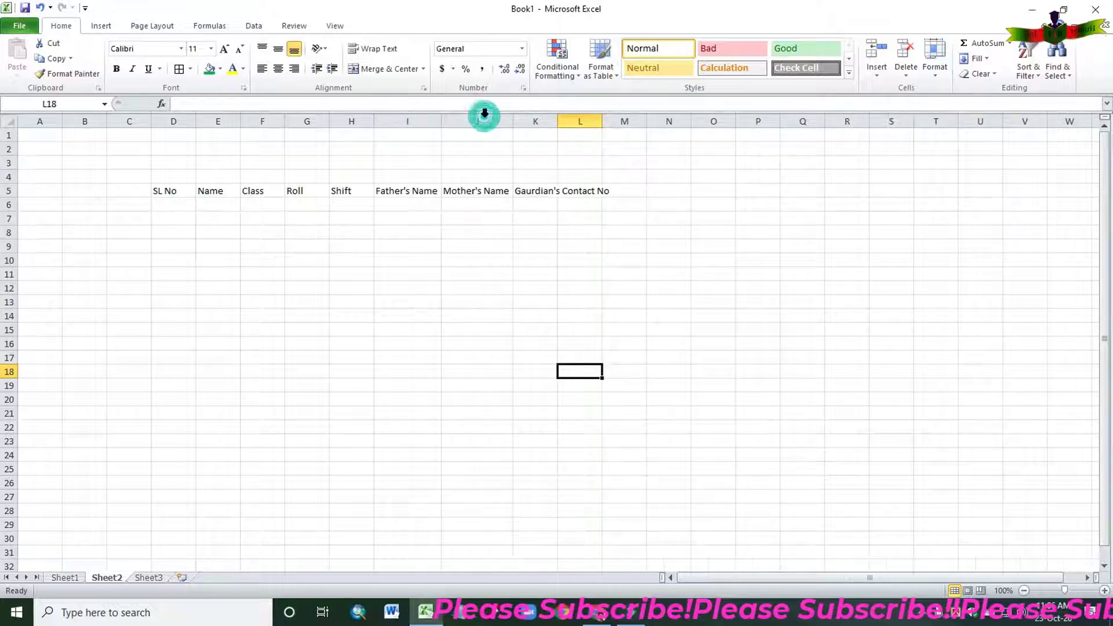
double_click(557, 117)
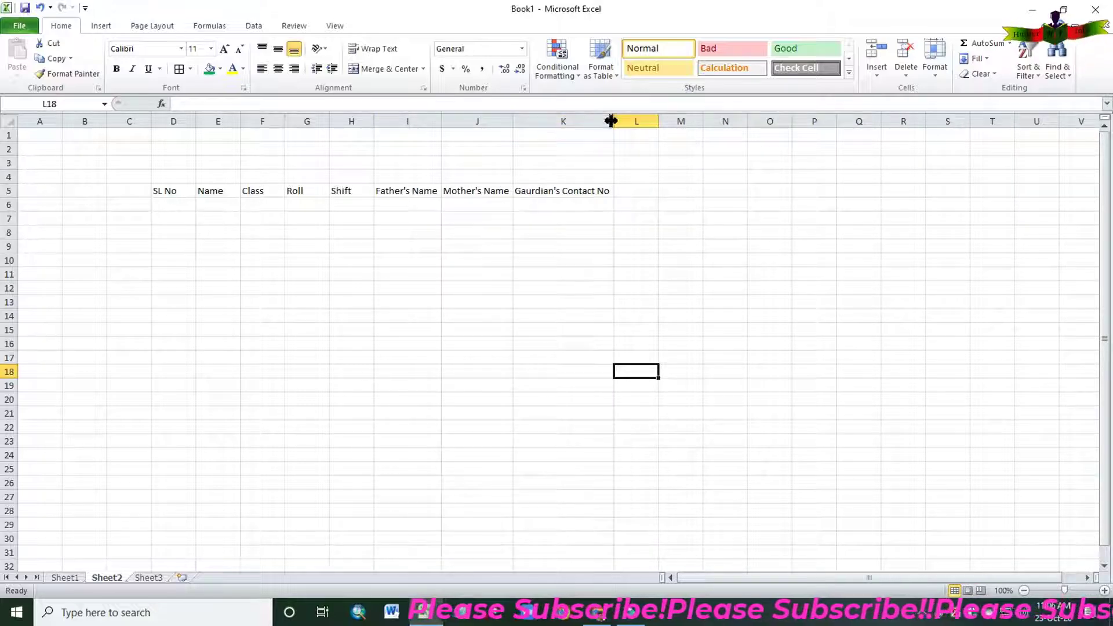
Give D5:K22 All Borders, then start choosing a font beginning with 'Ti'.
drag(164, 191, 546, 423)
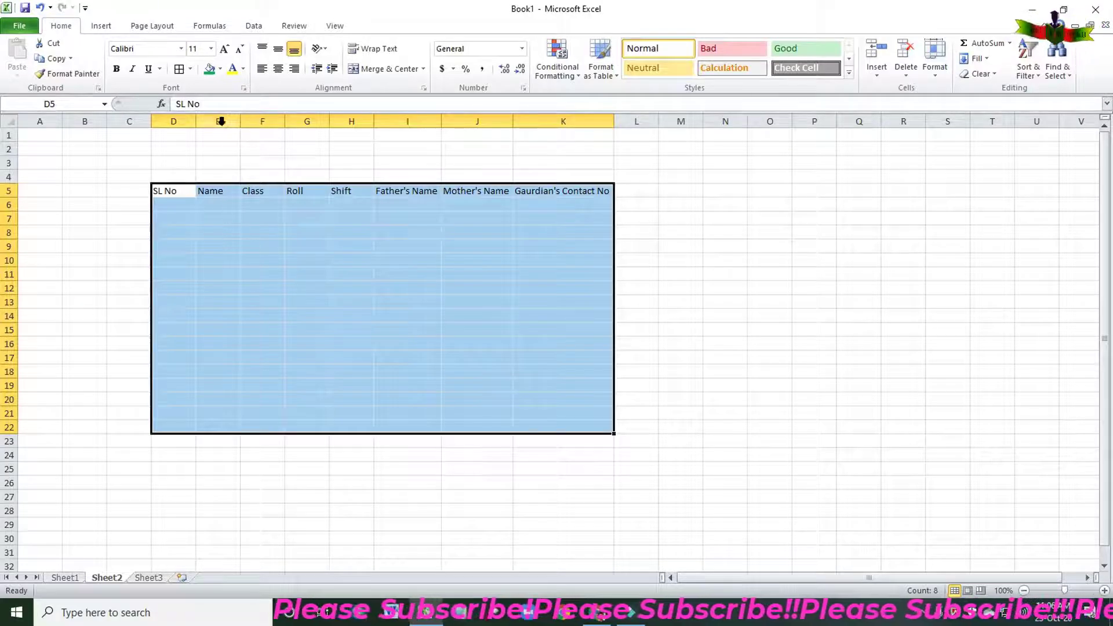
click(191, 69)
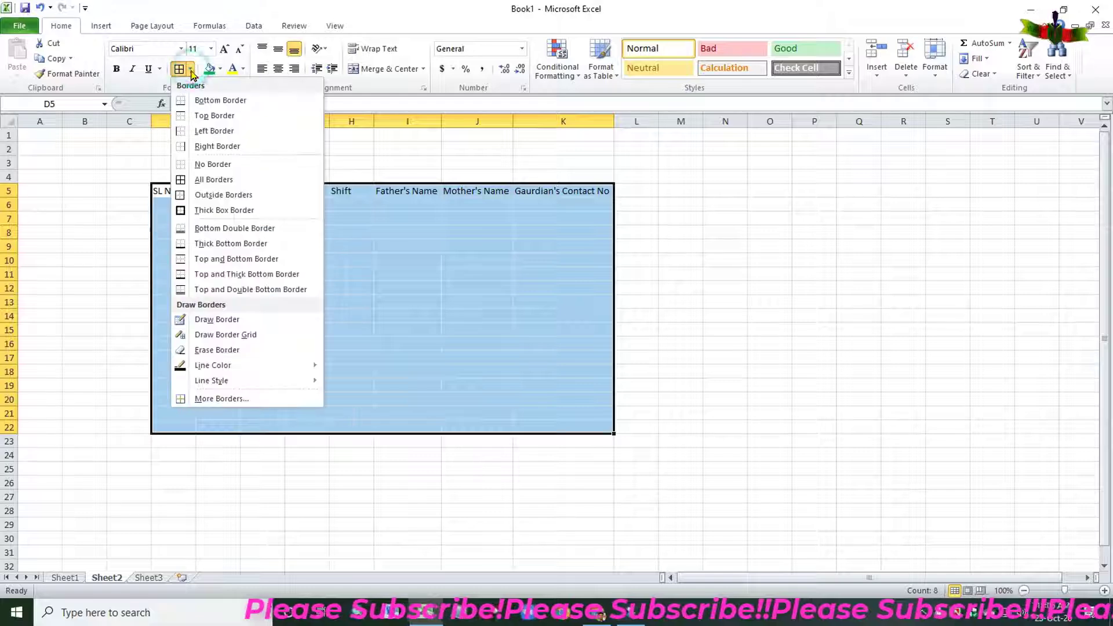
click(214, 179)
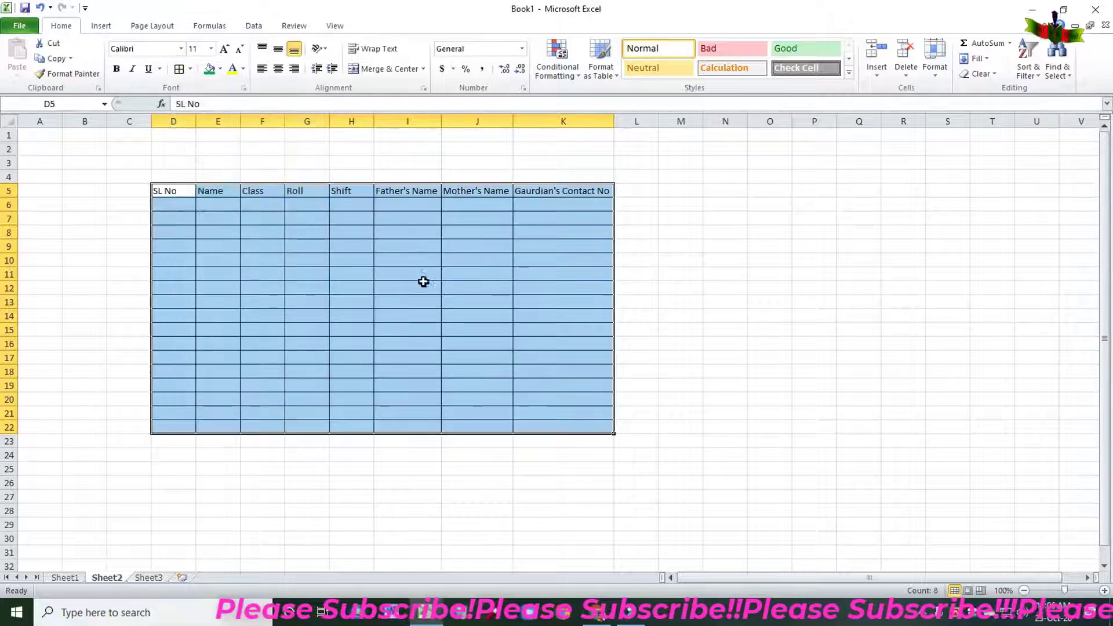
click(181, 49)
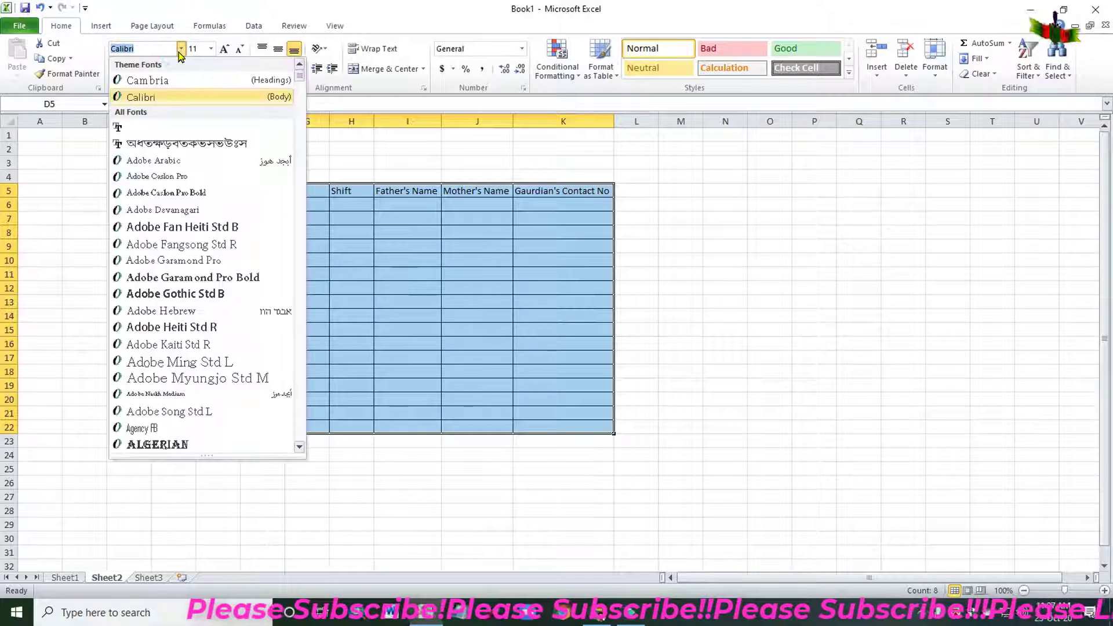
text(Times New Roman)
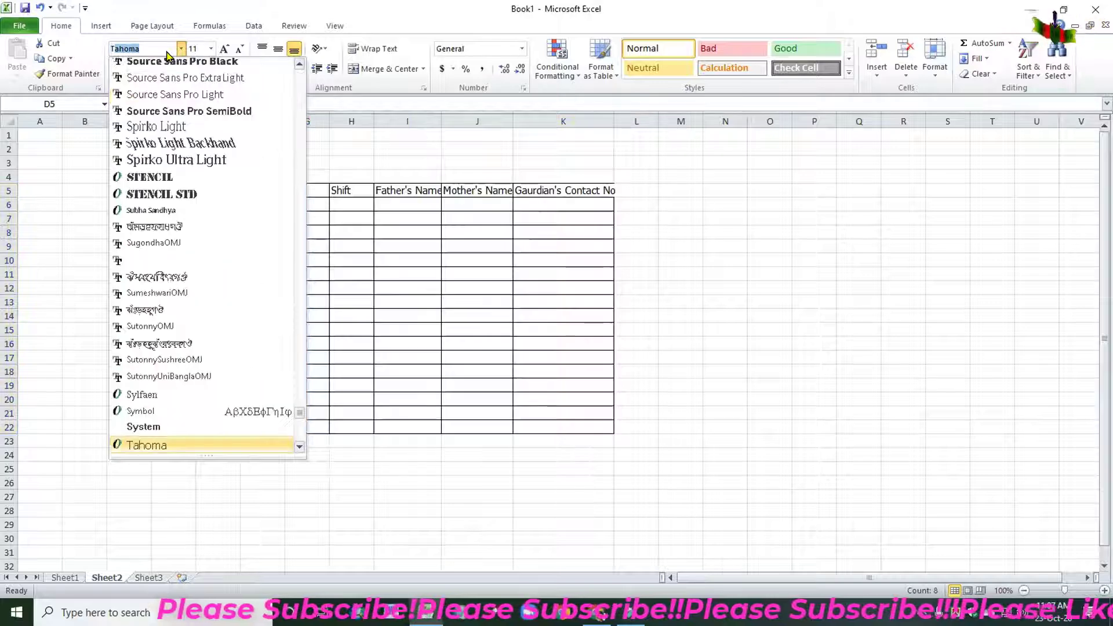
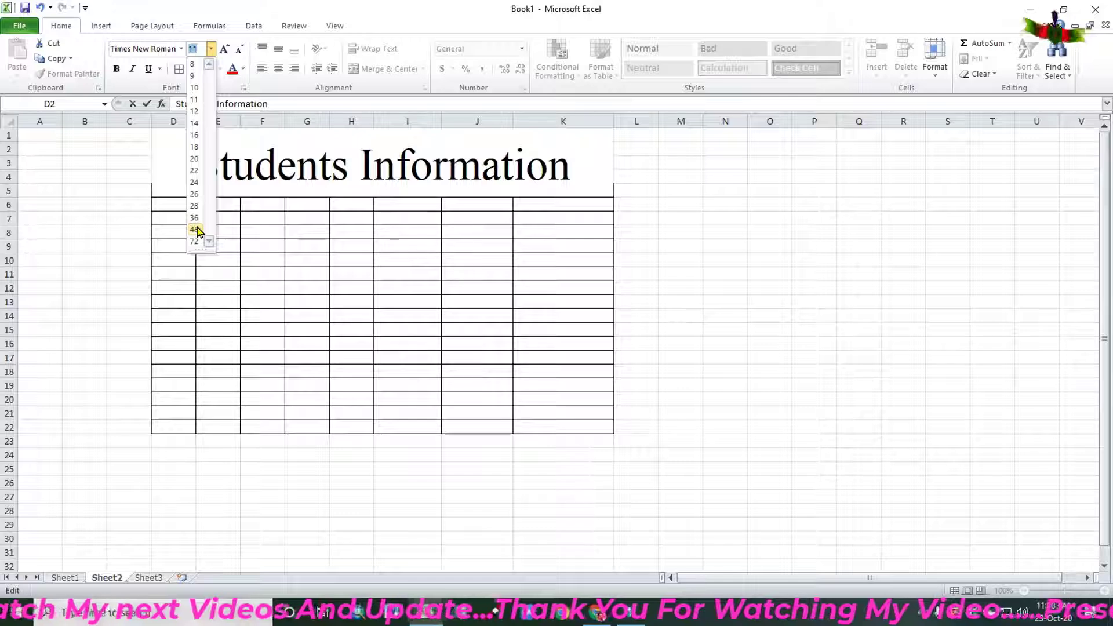
Set the merged Students Information title to 48 point and reselect the title cell.
click(196, 229)
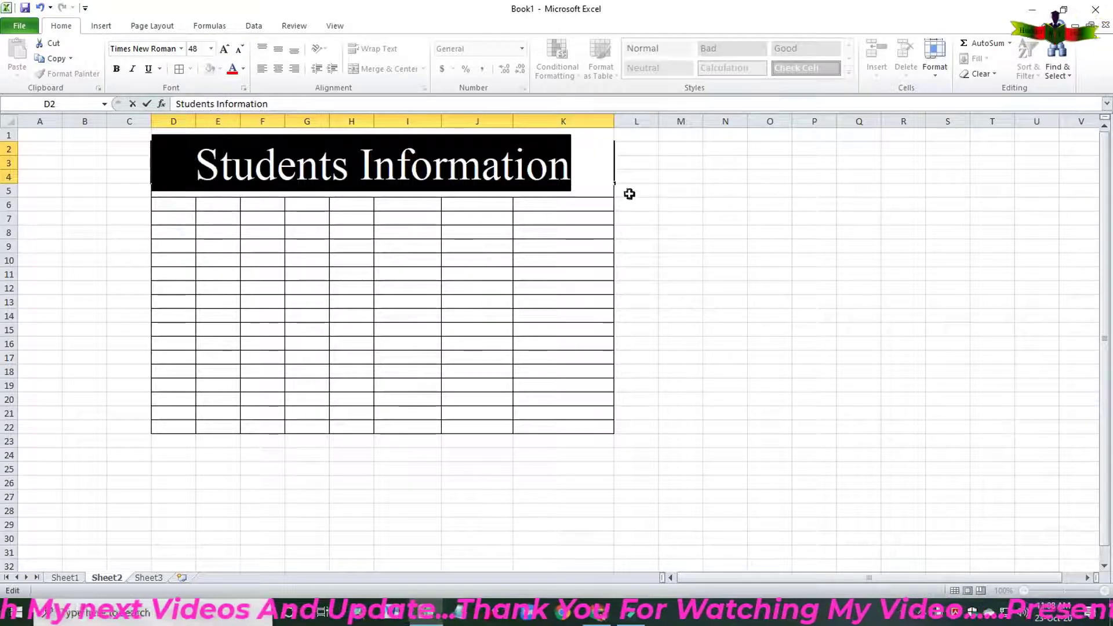
click(691, 207)
click(571, 166)
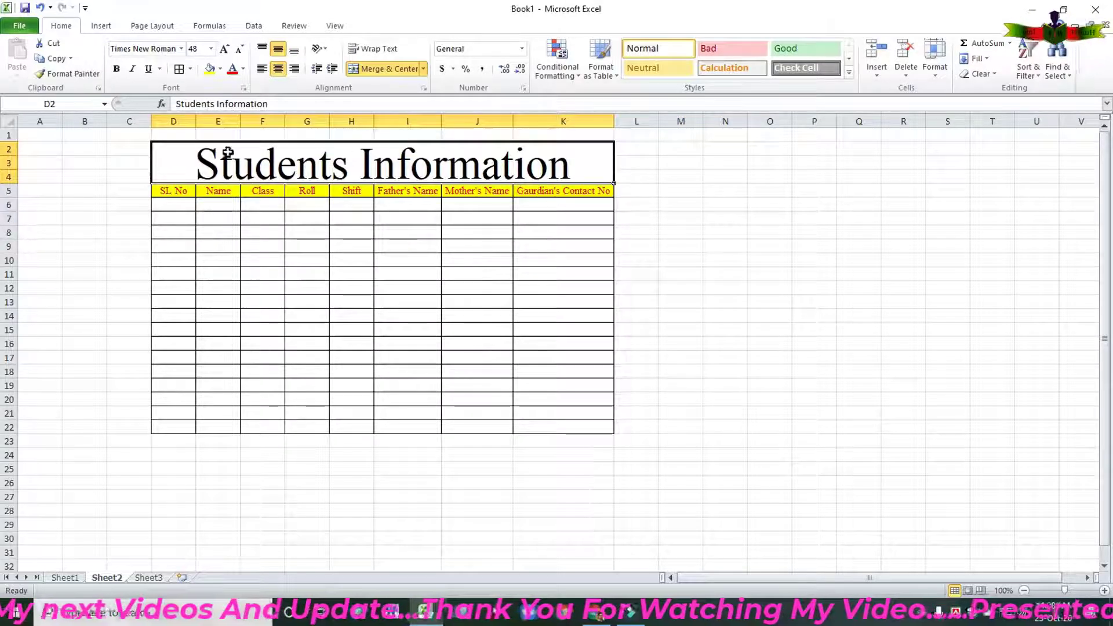
Give the title a thick box border, green fill and yellow font colour.
click(190, 69)
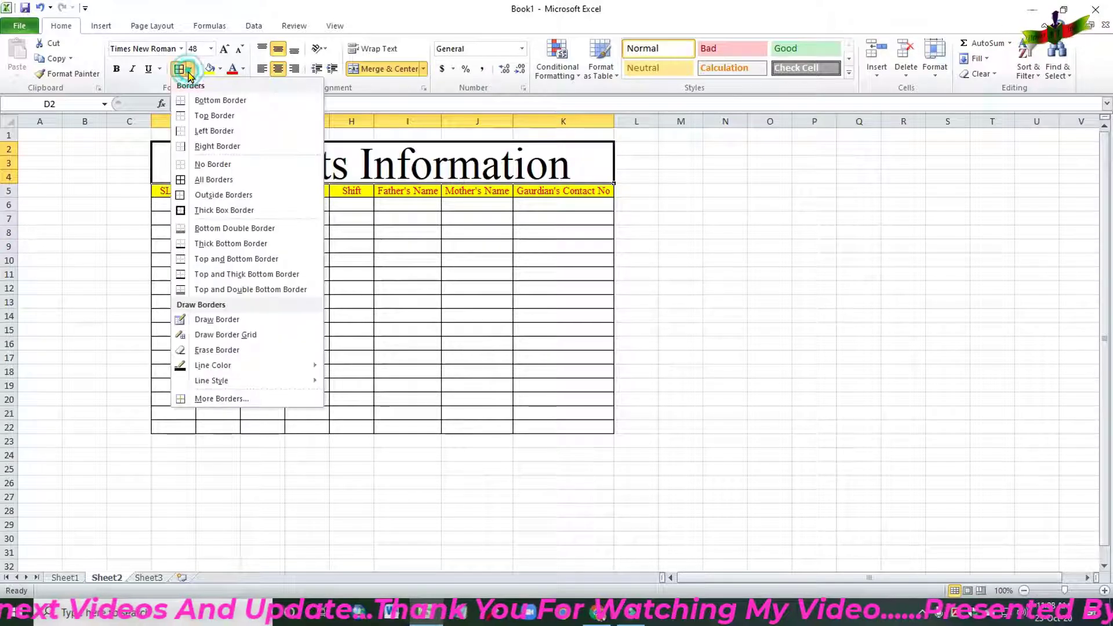
click(227, 212)
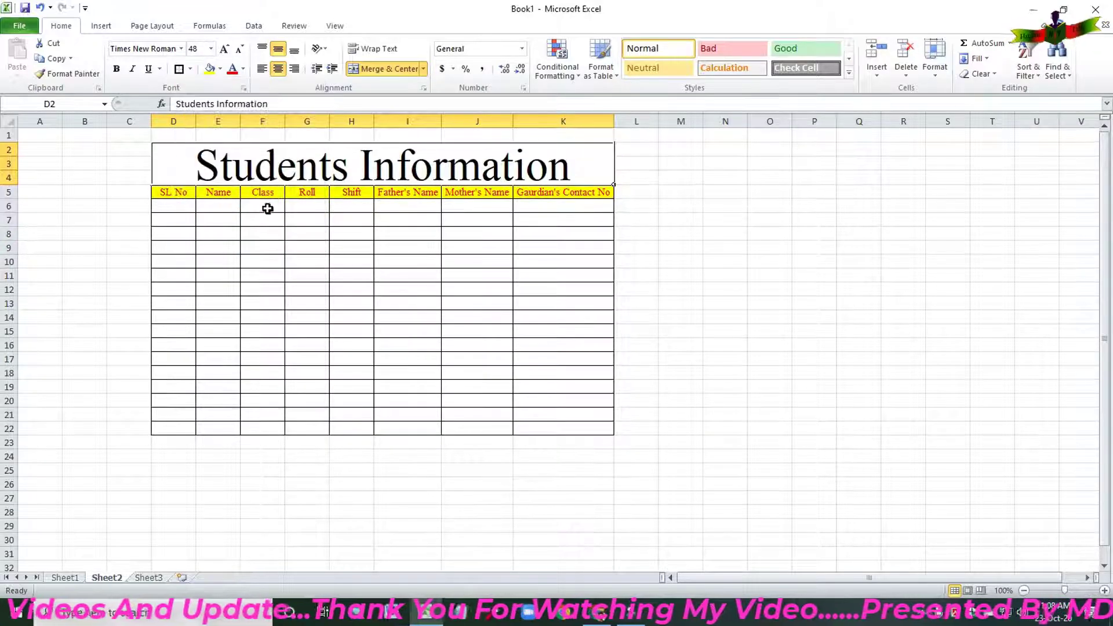
click(220, 69)
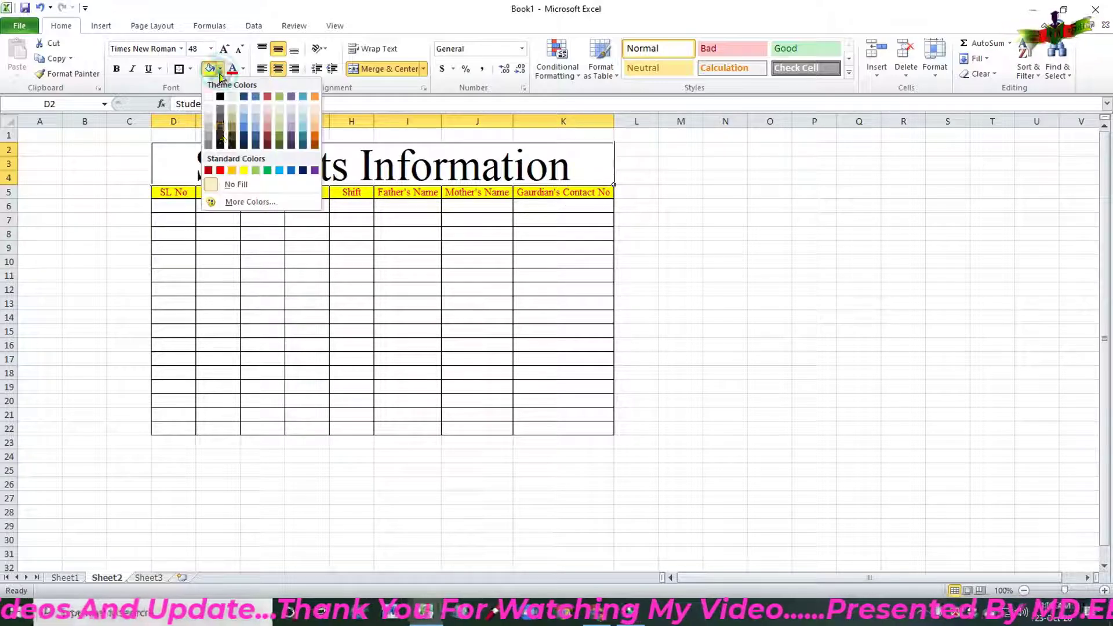
click(267, 170)
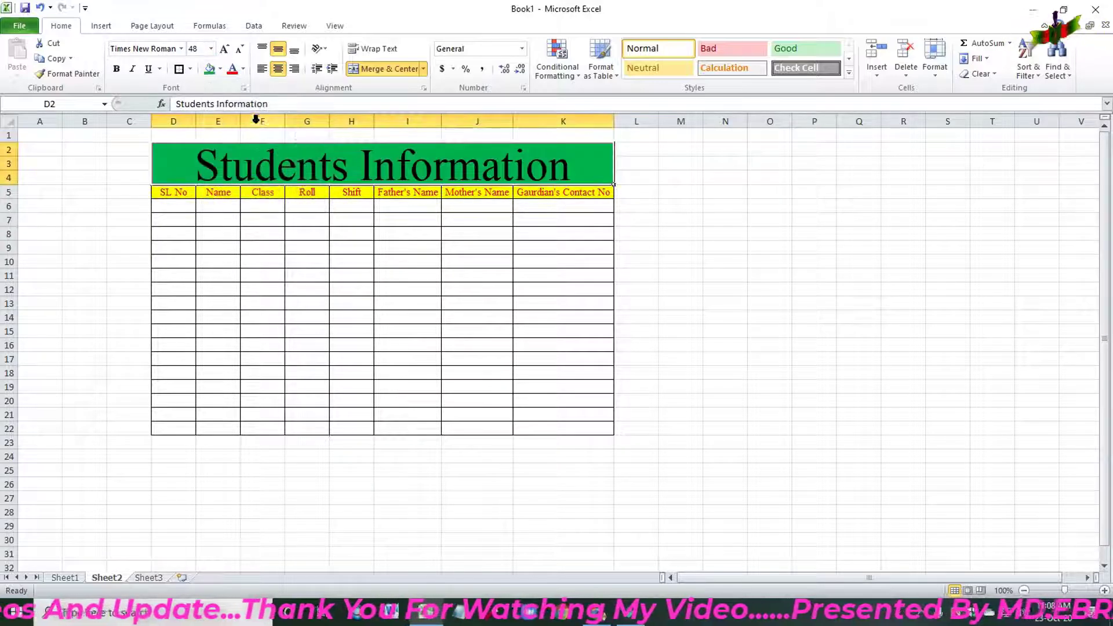
click(243, 69)
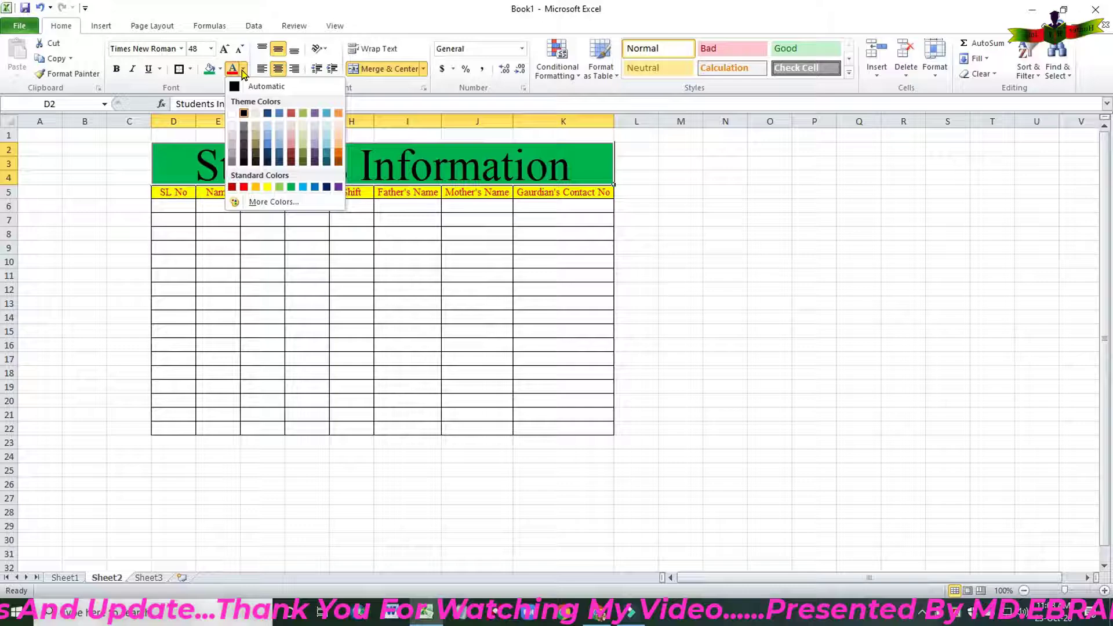
click(268, 187)
Deselect the title, view Sheet1's example table, then return to Sheet2.
click(692, 261)
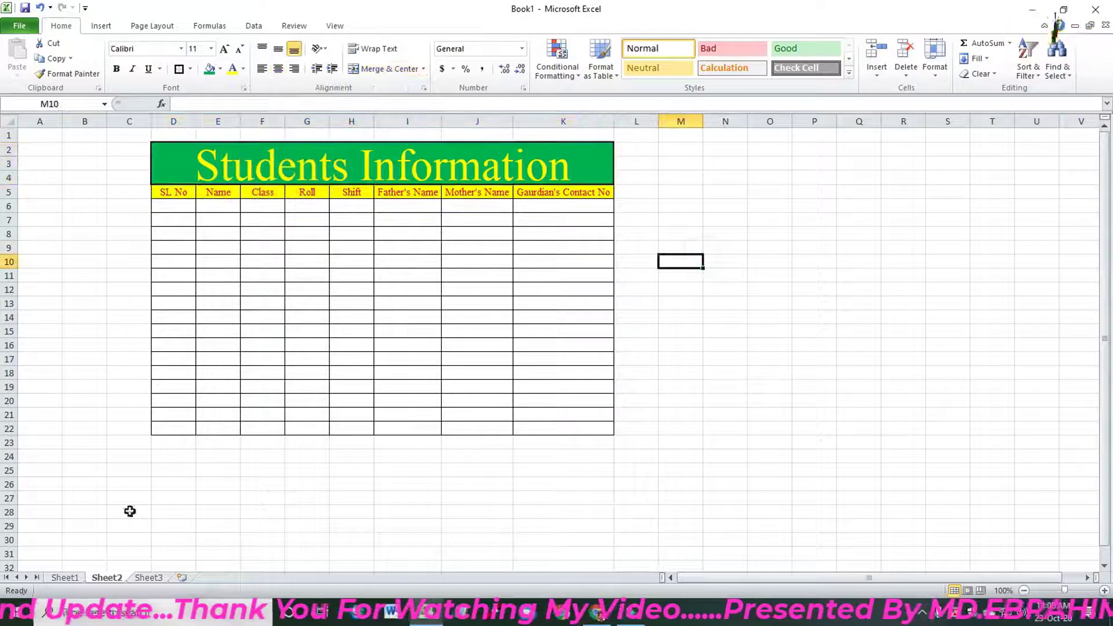
click(65, 578)
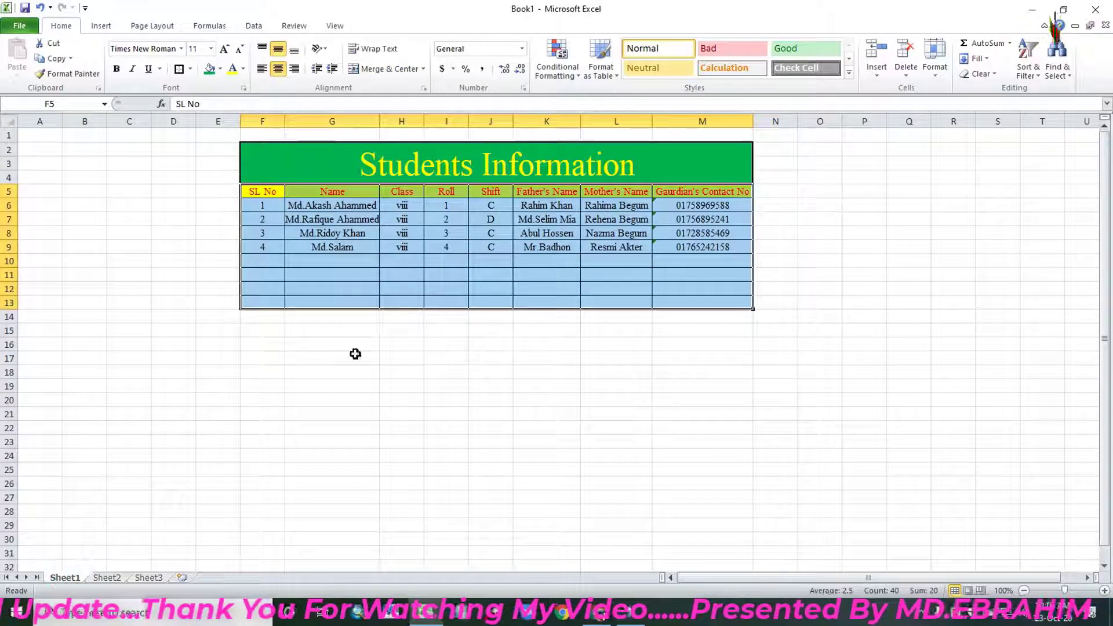
click(107, 578)
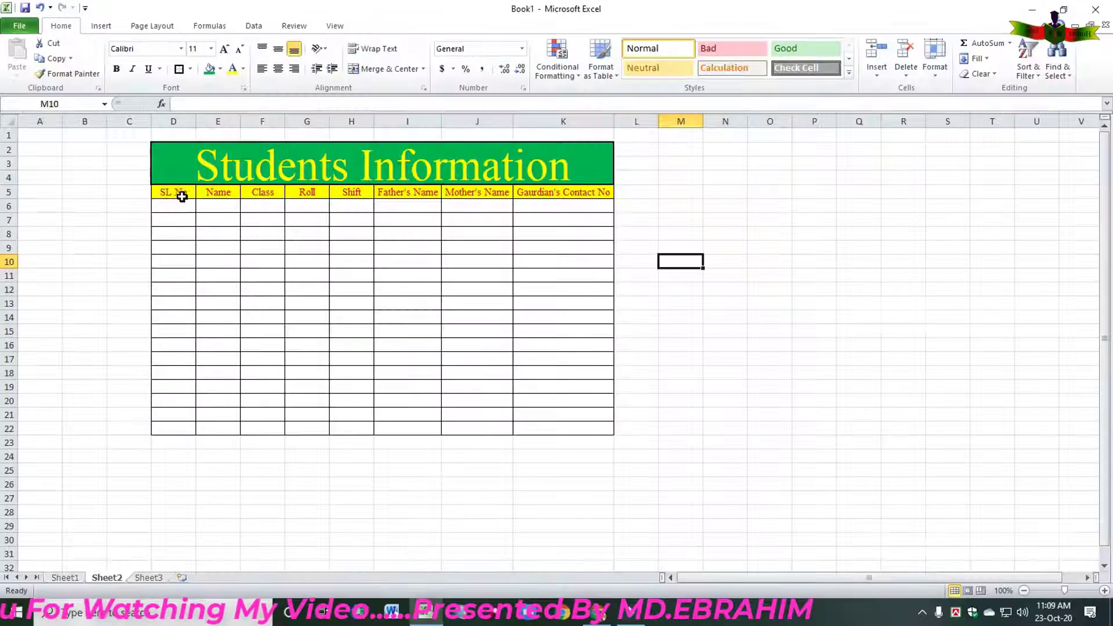
Select header row D5:K5 and open the Quick Access Toolbar page of Excel Options.
drag(175, 193, 546, 189)
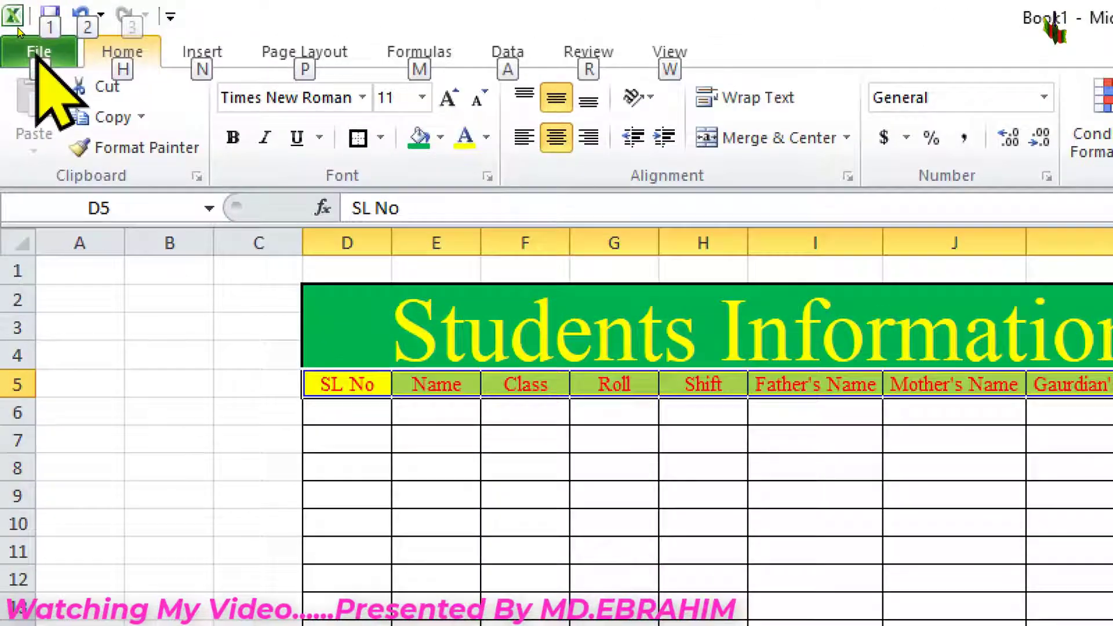
click(20, 26)
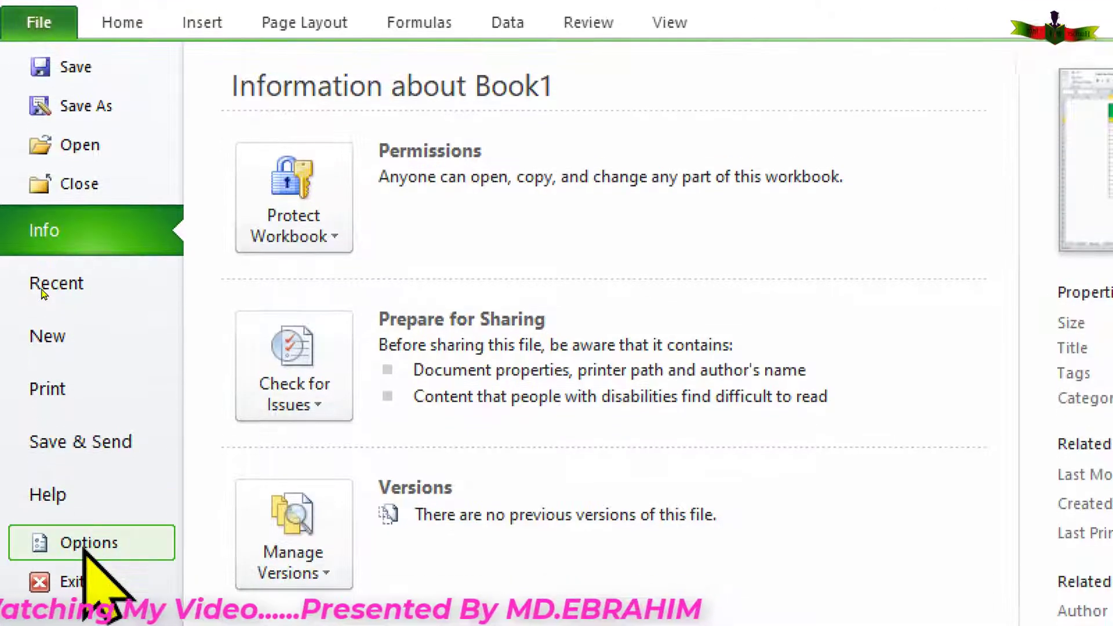
click(87, 543)
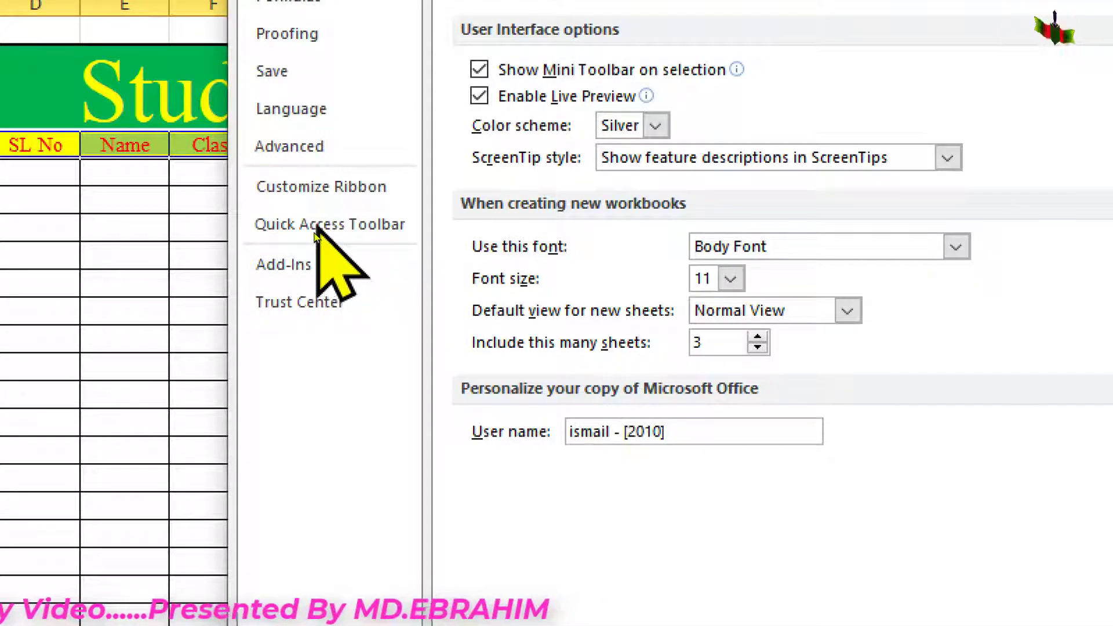
click(316, 231)
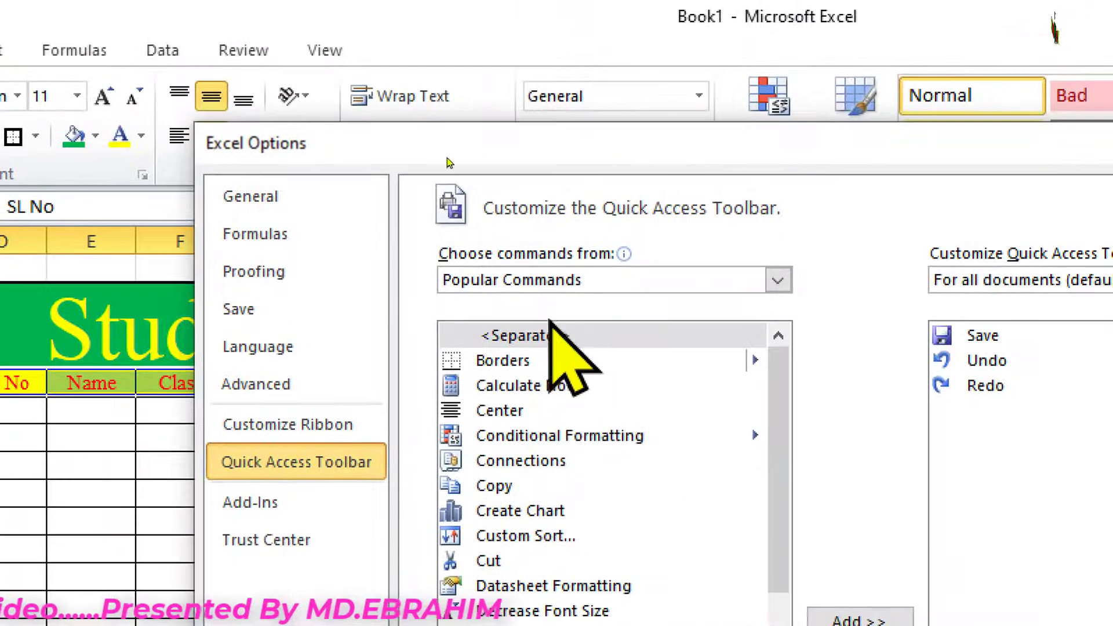
Add Form... from Commands Not in the Ribbon to the Quick Access Toolbar.
click(587, 282)
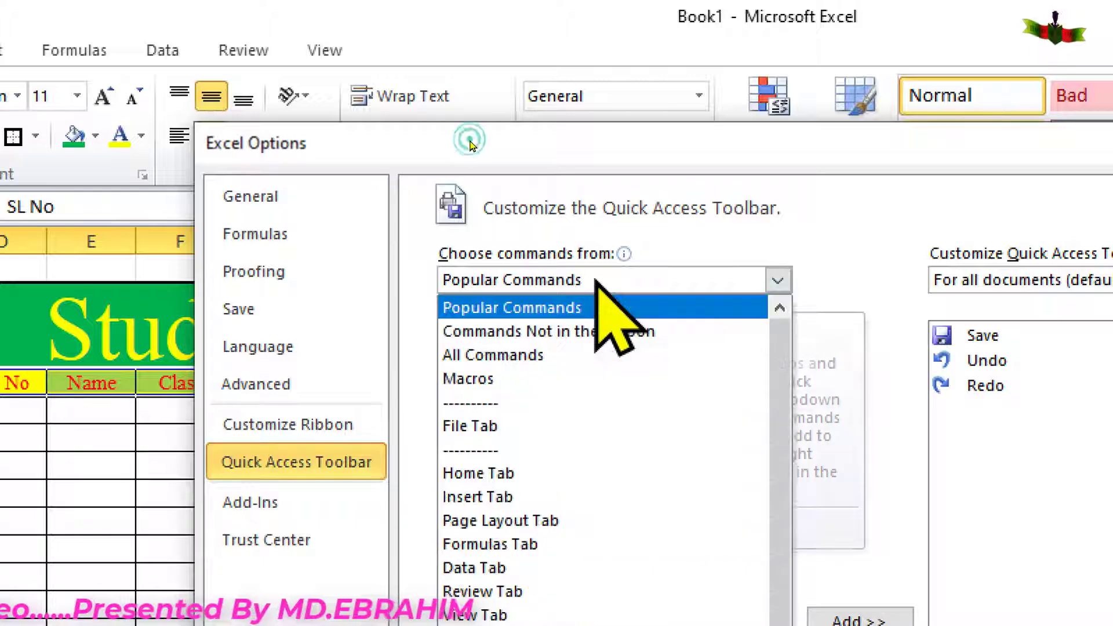
click(597, 336)
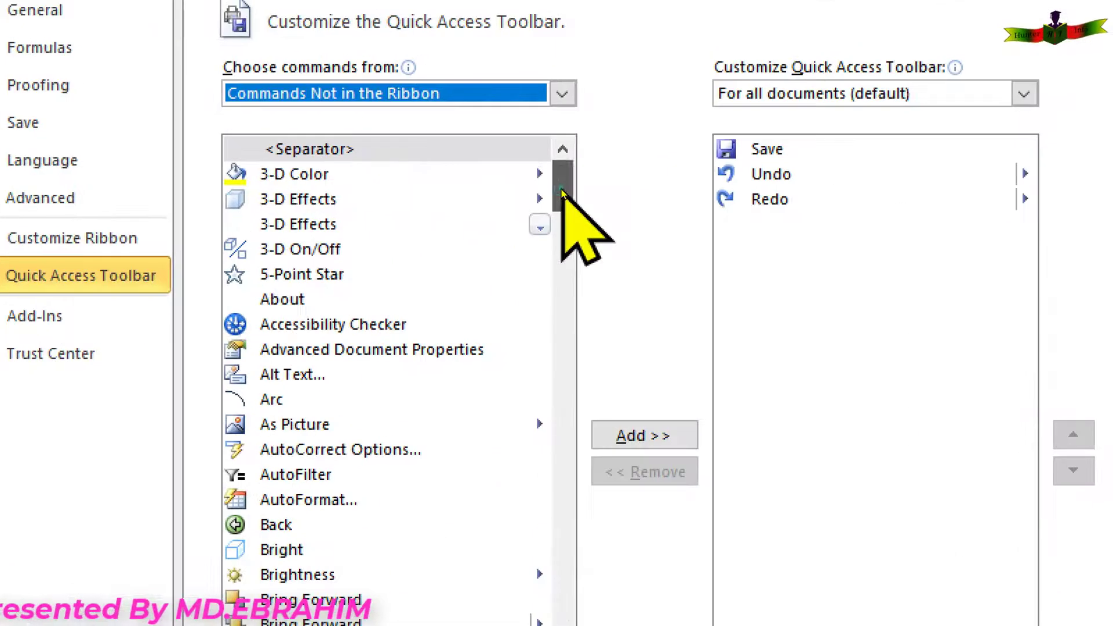
drag(561, 193, 584, 371)
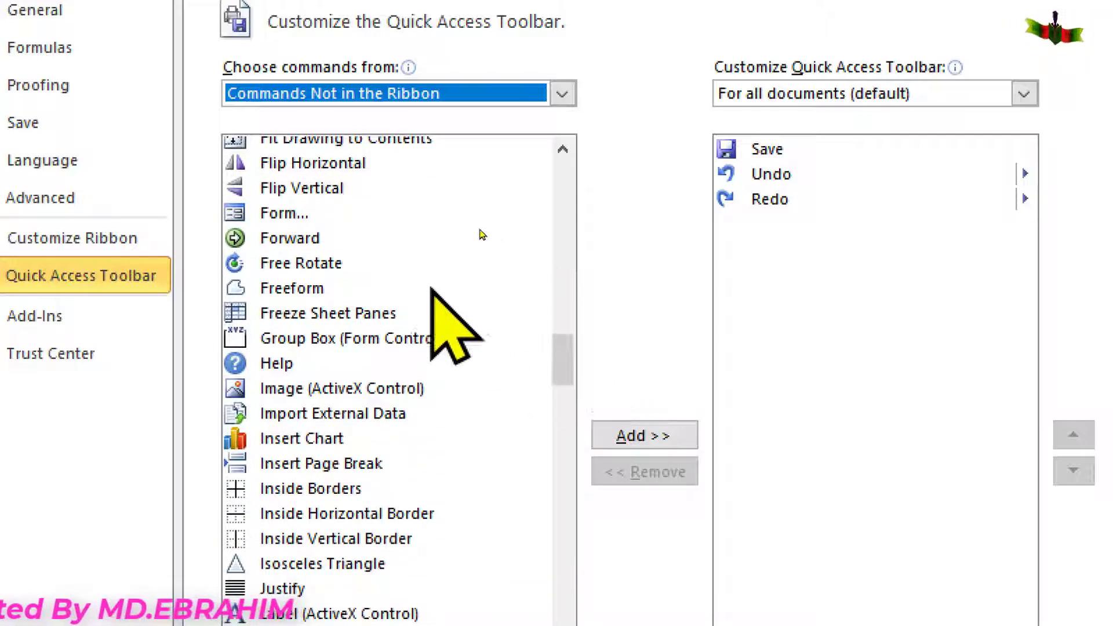
click(420, 208)
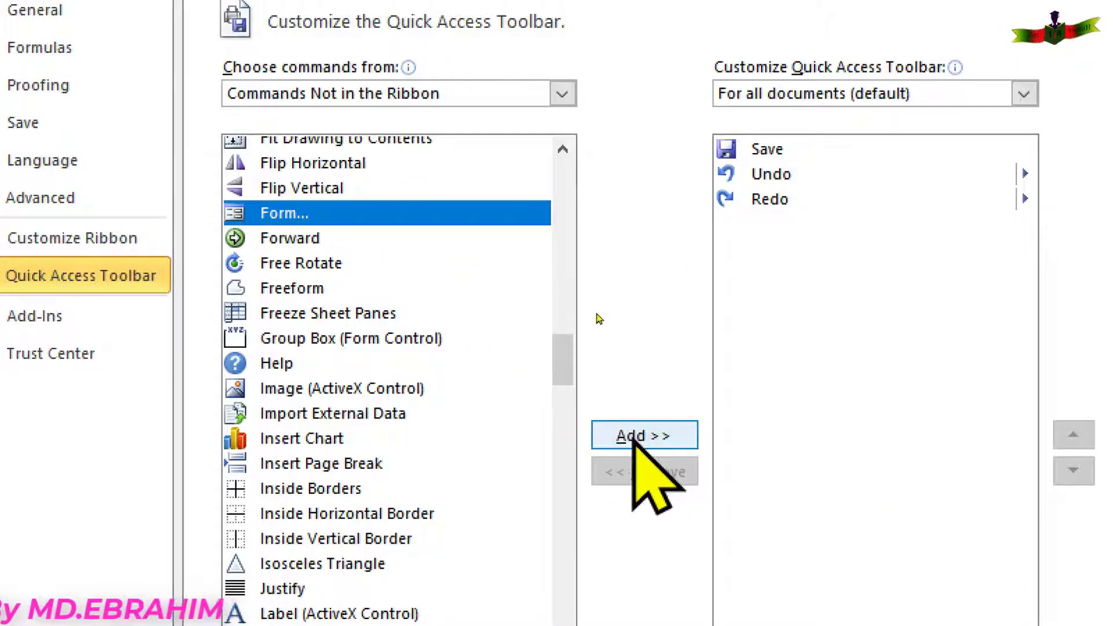
click(634, 437)
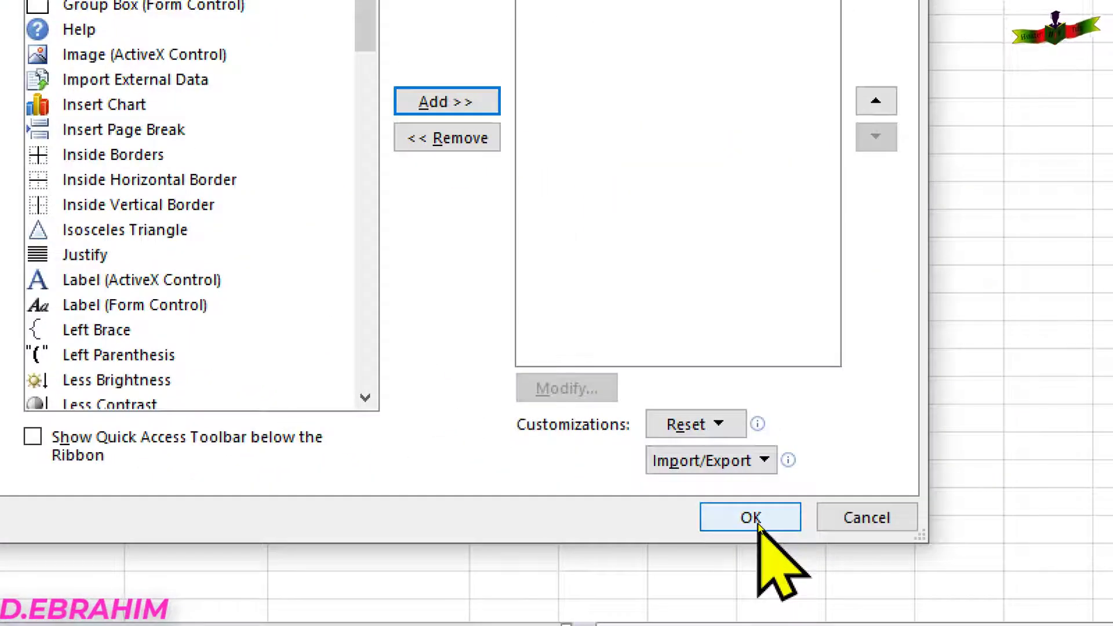
Confirm the Options change, reselect the header row and launch the data form with Alt+4.
click(755, 520)
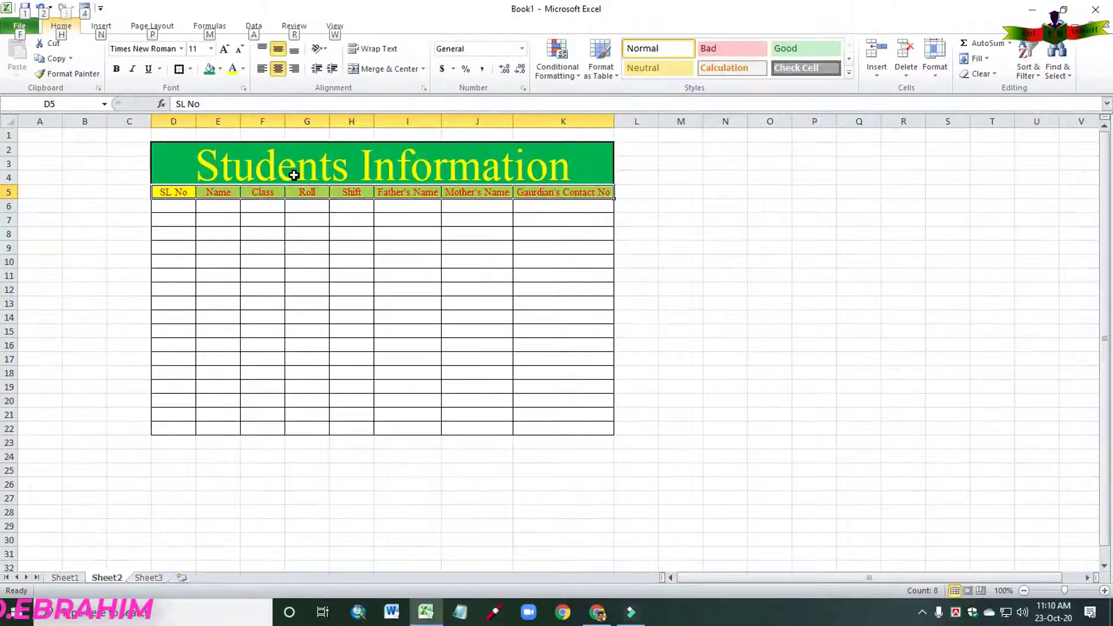
key(alt)
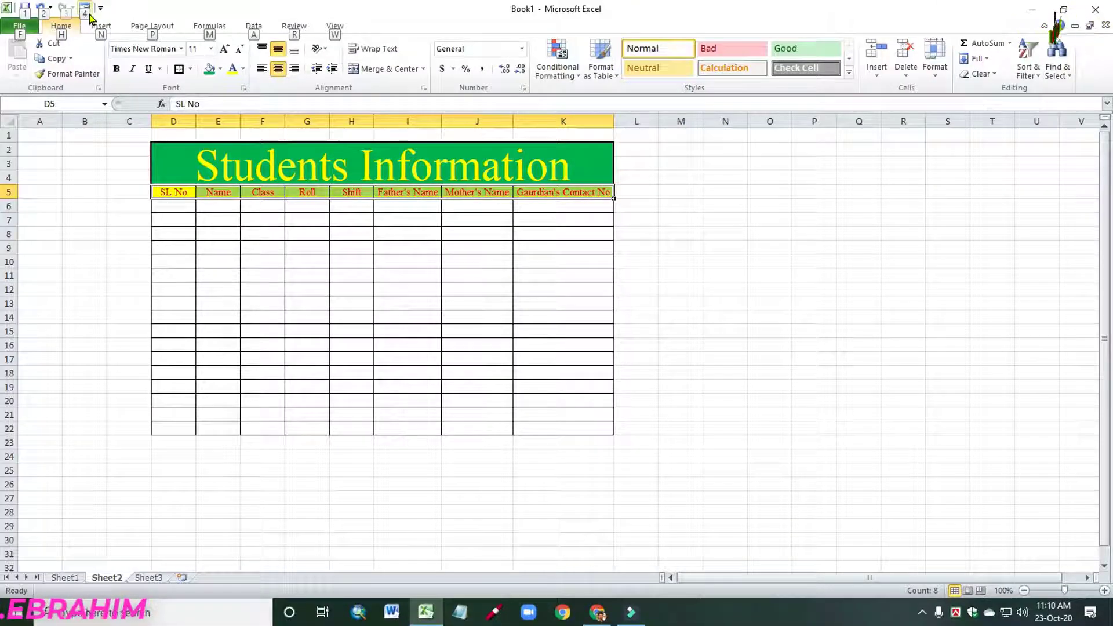
click(708, 317)
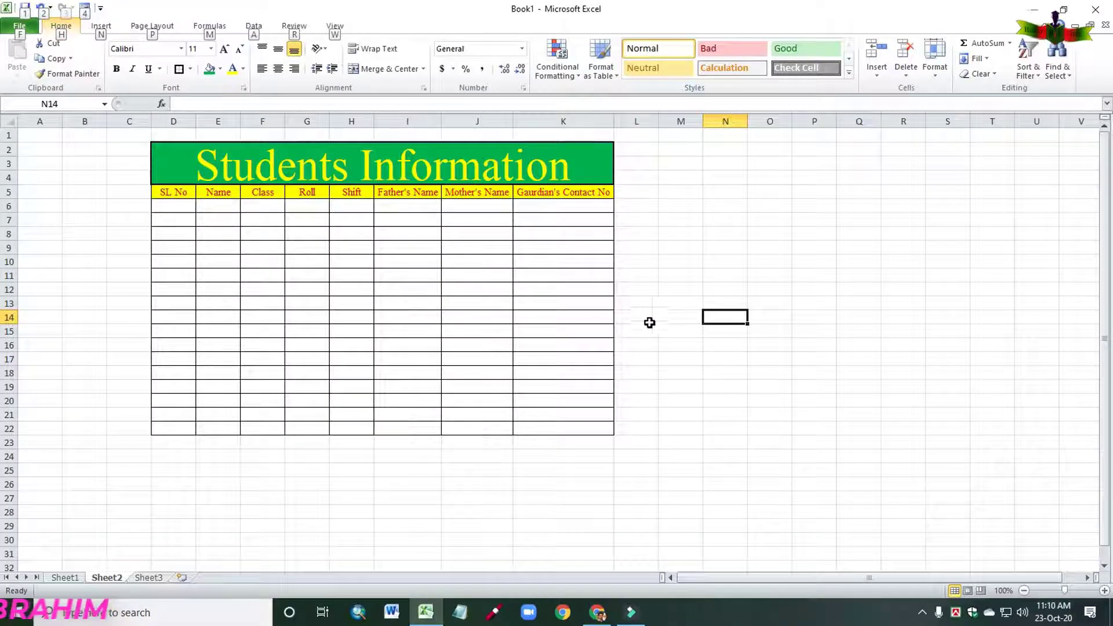
click(1112, 587)
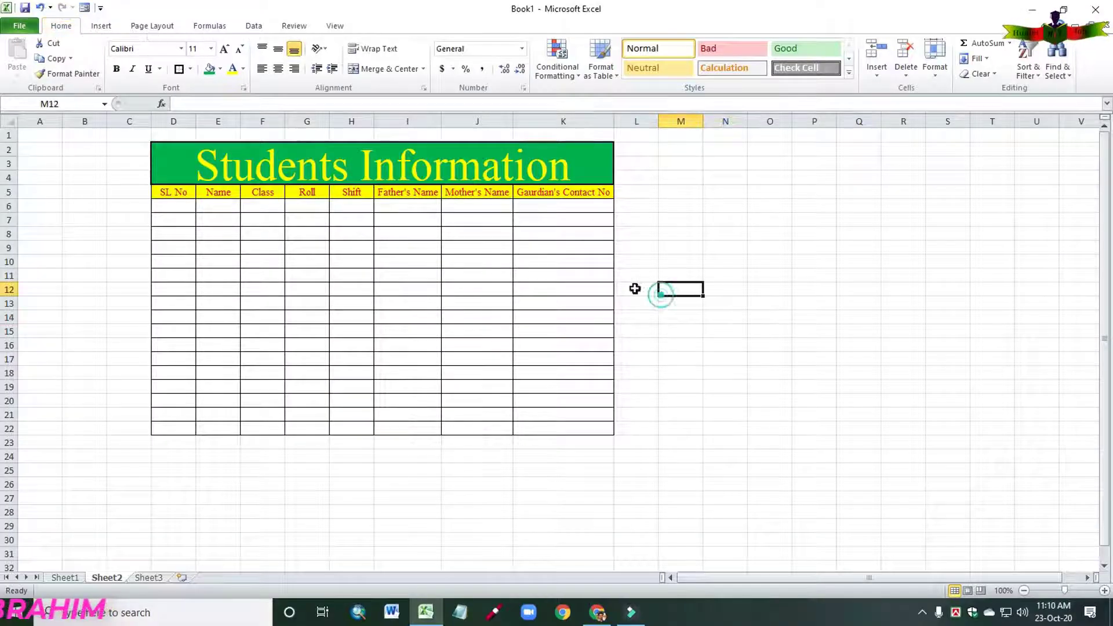
drag(164, 191, 558, 191)
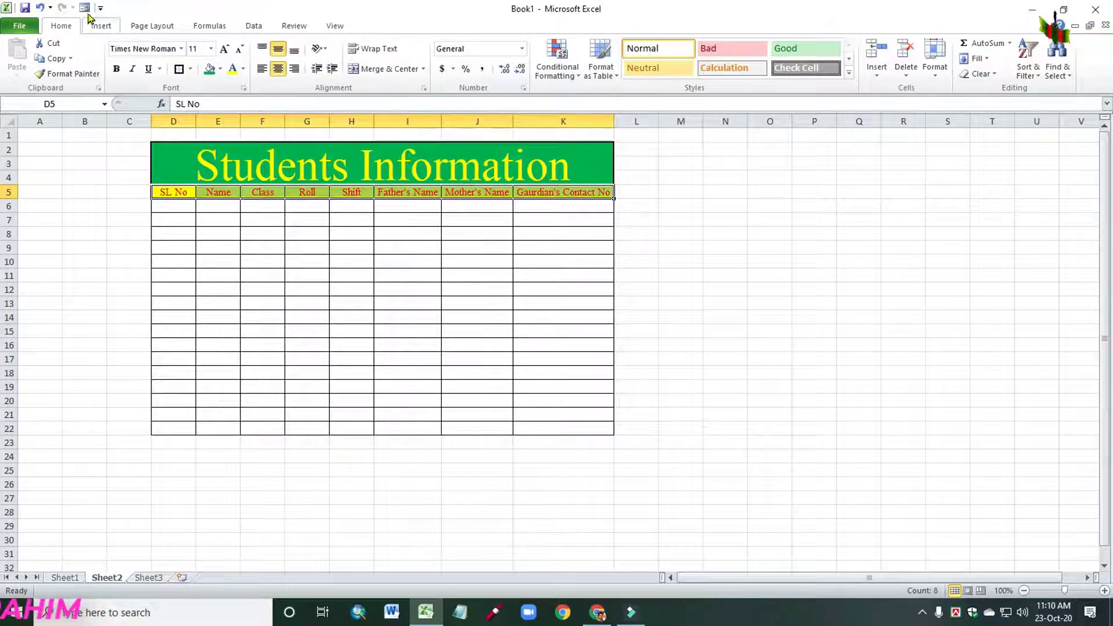
key(alt)
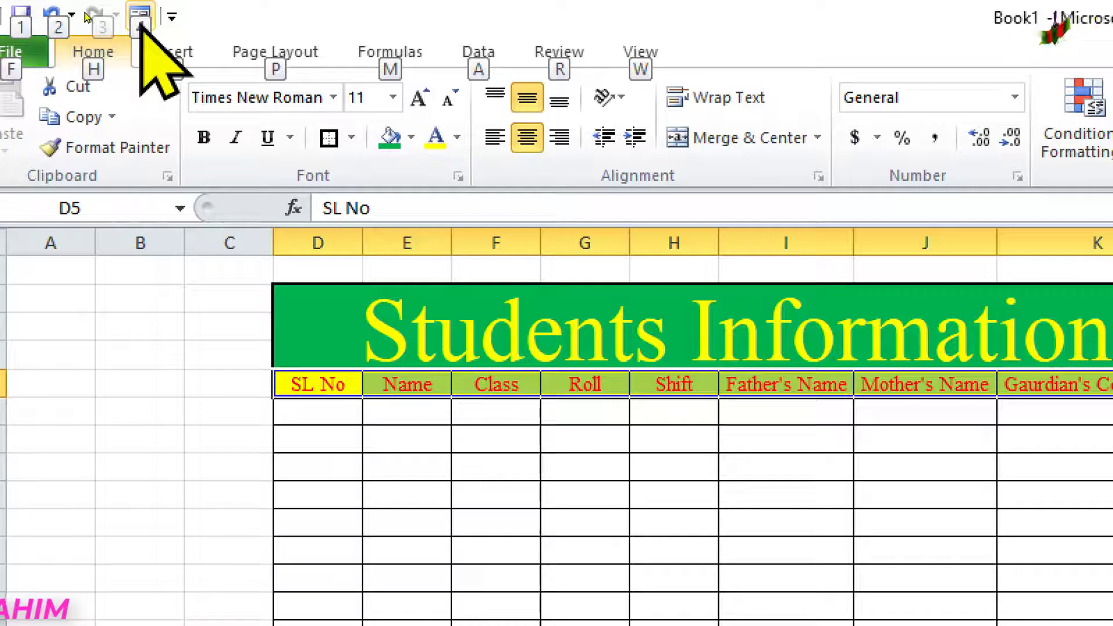
key(4)
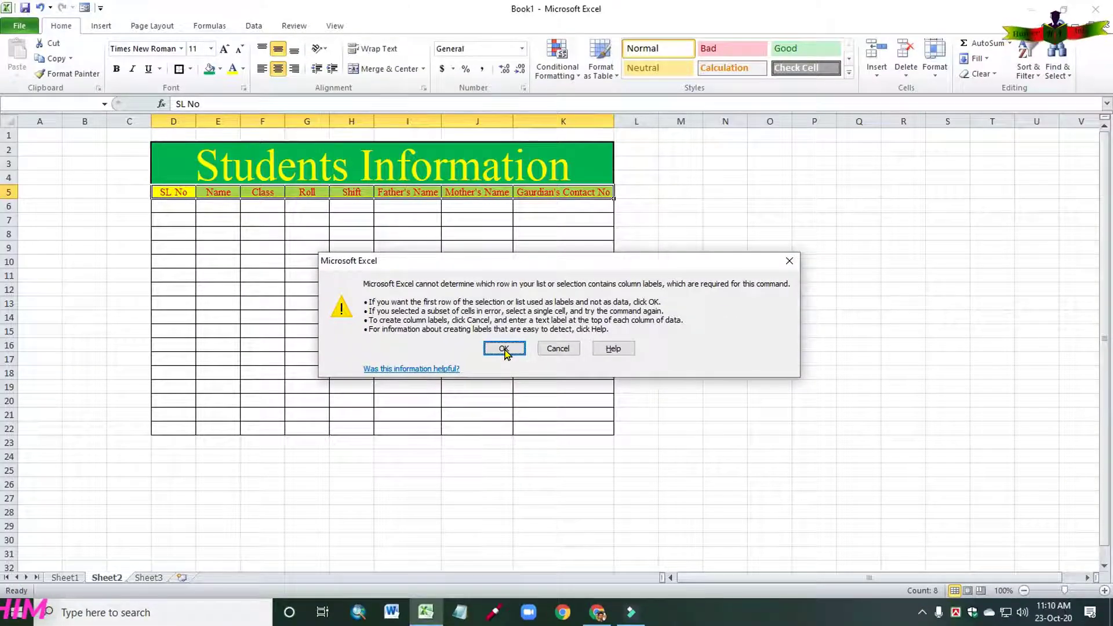
Accept the header row as column labels and move the data form aside.
click(503, 349)
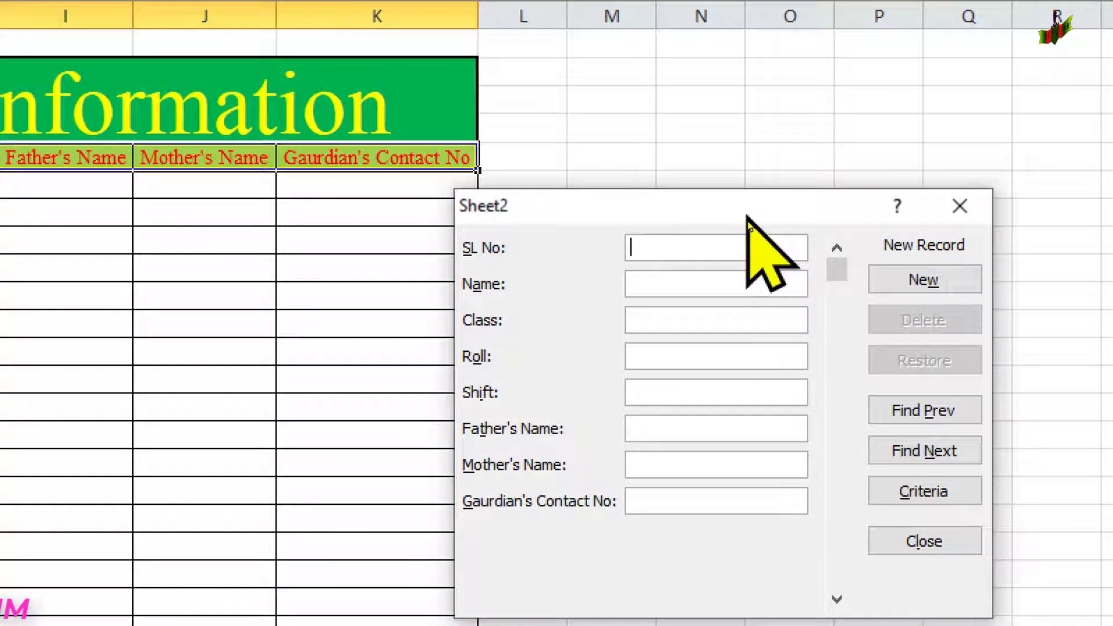
drag(747, 223, 463, 207)
drag(179, 187, 71, 181)
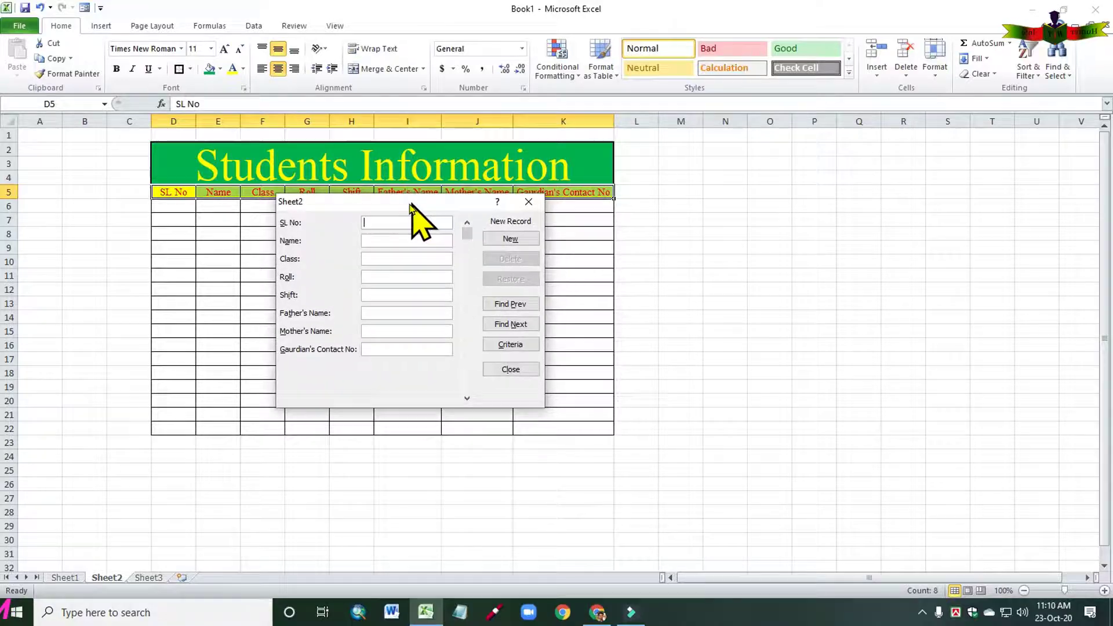
drag(410, 204, 384, 221)
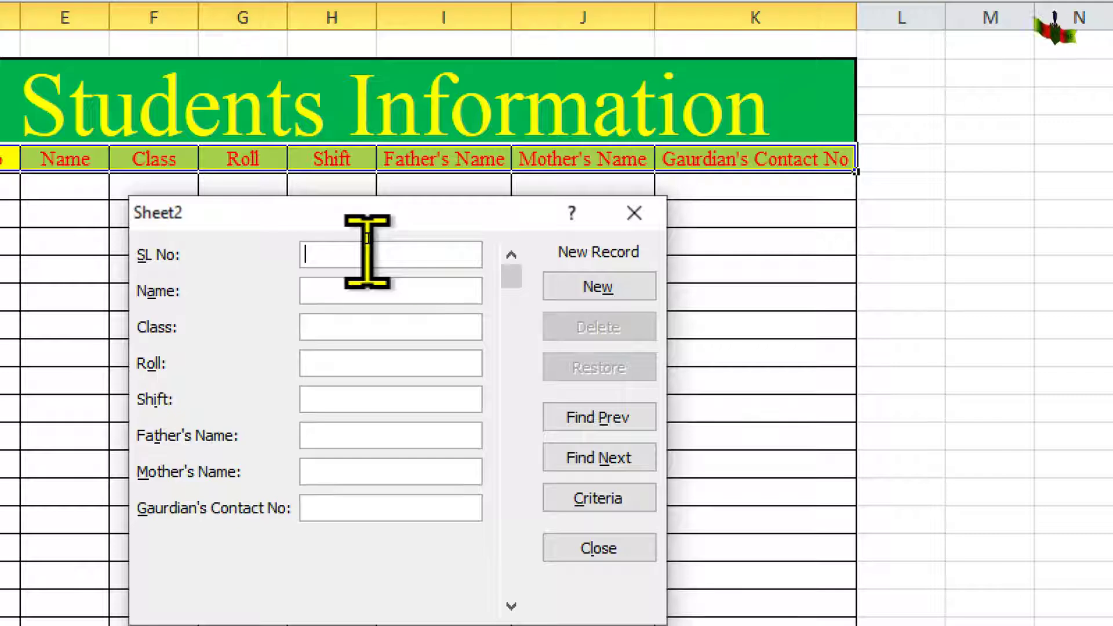
Enter the first student's SL No 01, name, class viii, roll 01 and shift C.
text('01)
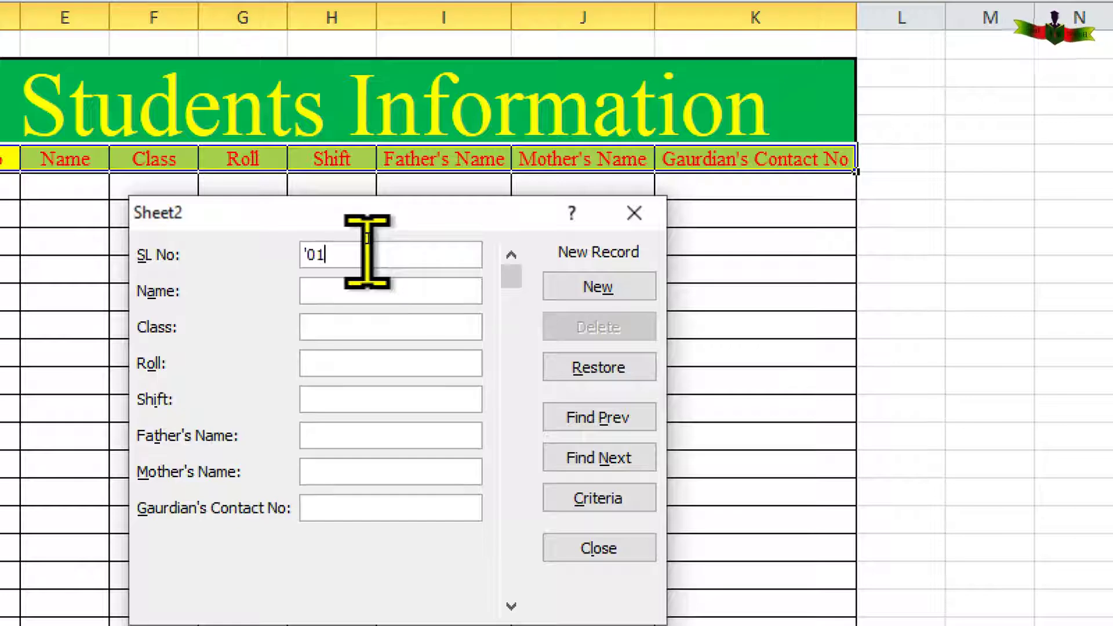
click(361, 284)
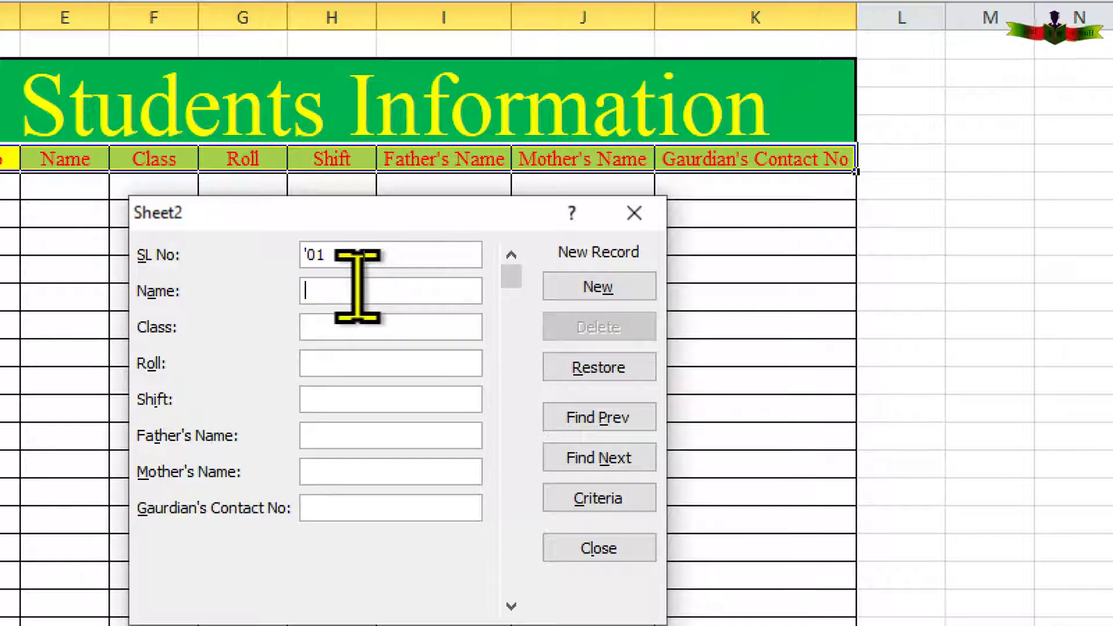
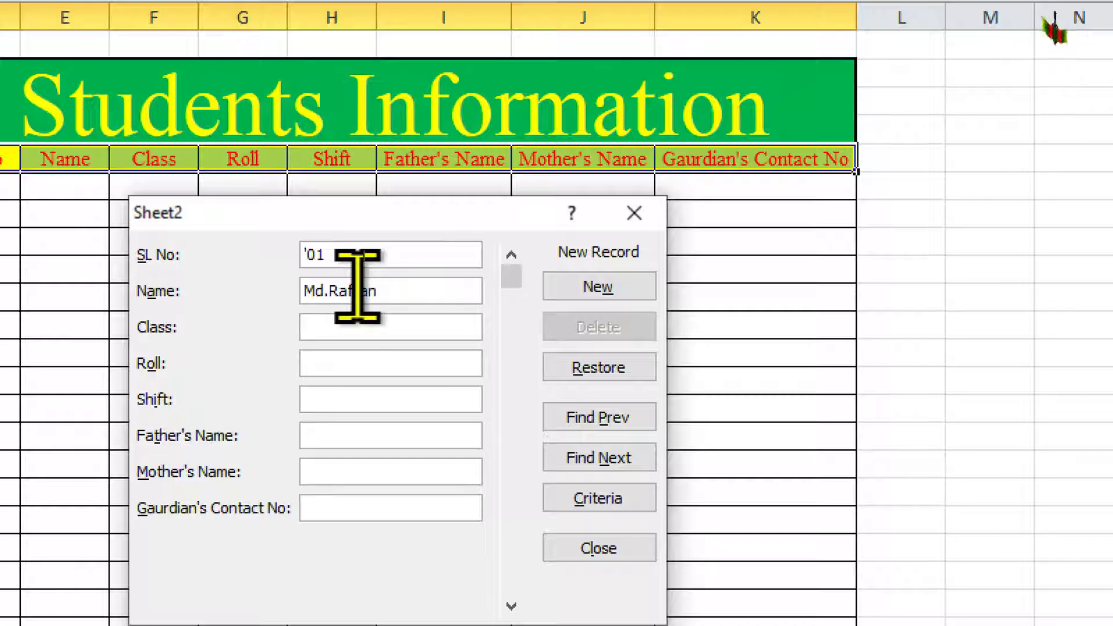
click(362, 326)
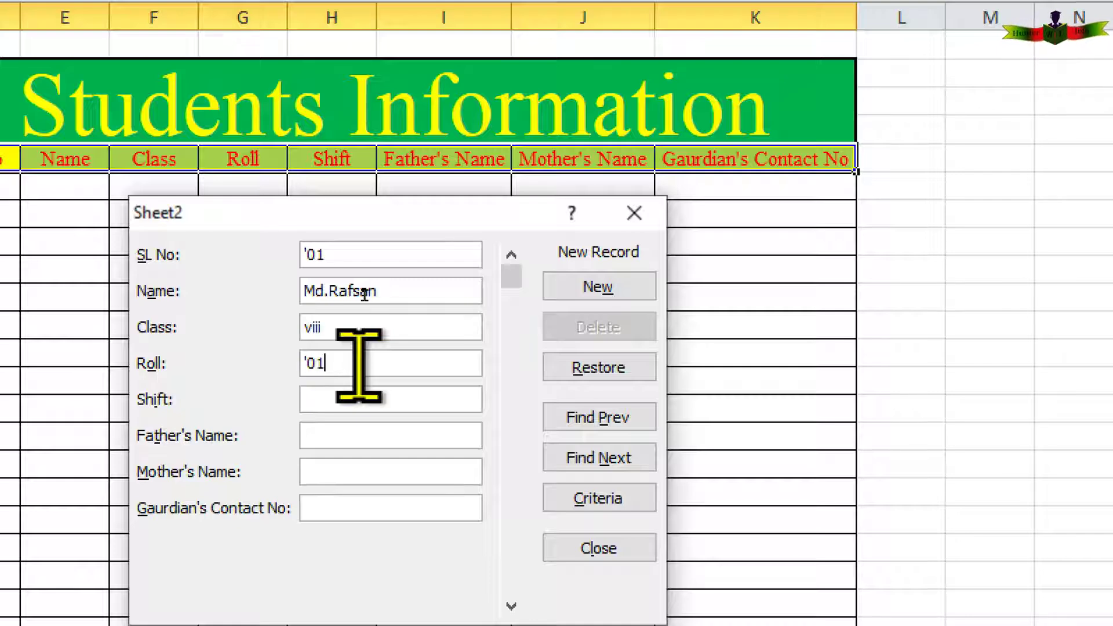
click(363, 399)
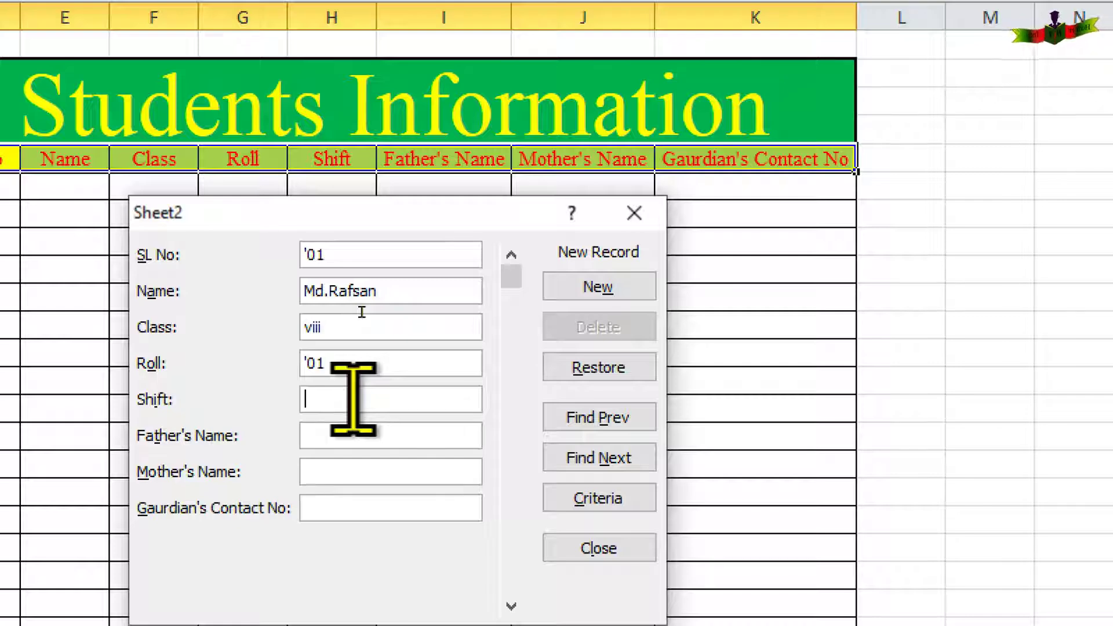
text(C)
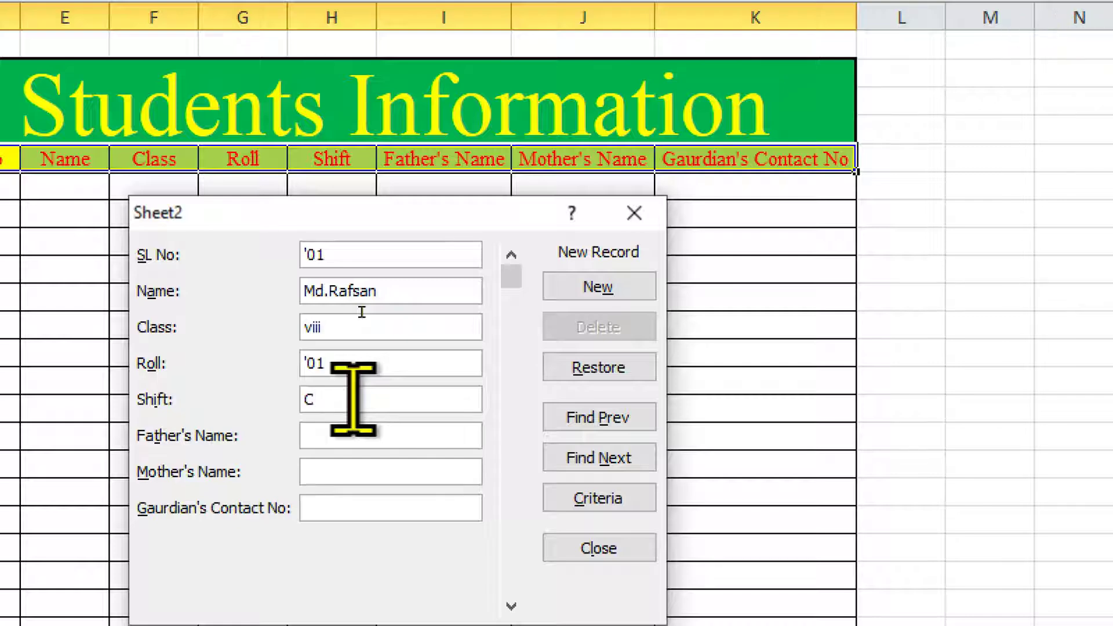
Fill in the father's and mother's names and the contact number, then add the record.
click(343, 429)
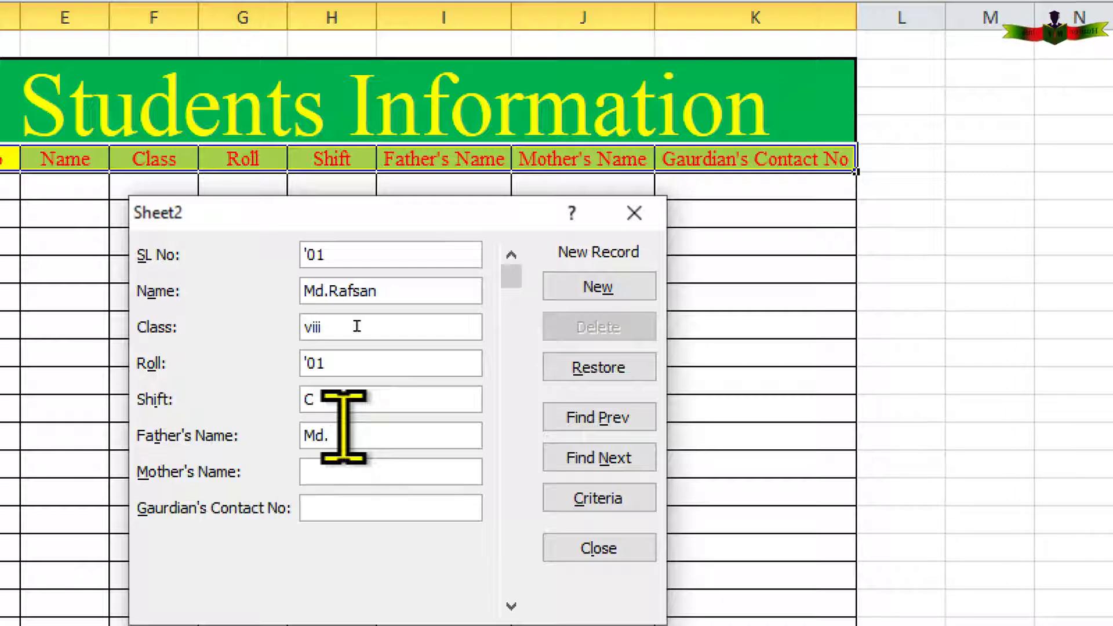
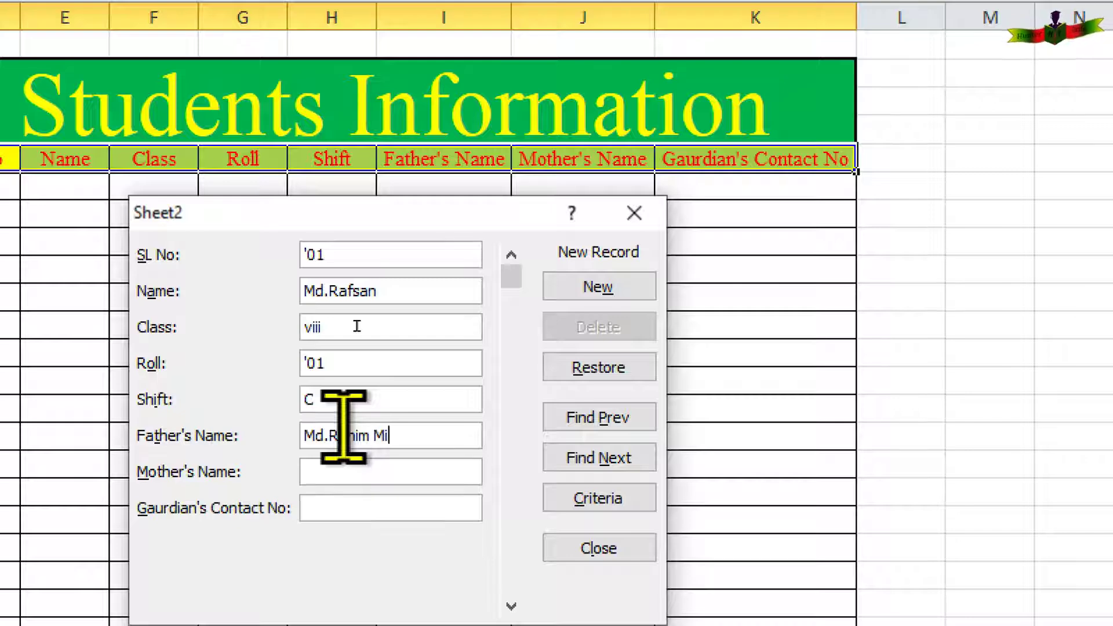
click(337, 465)
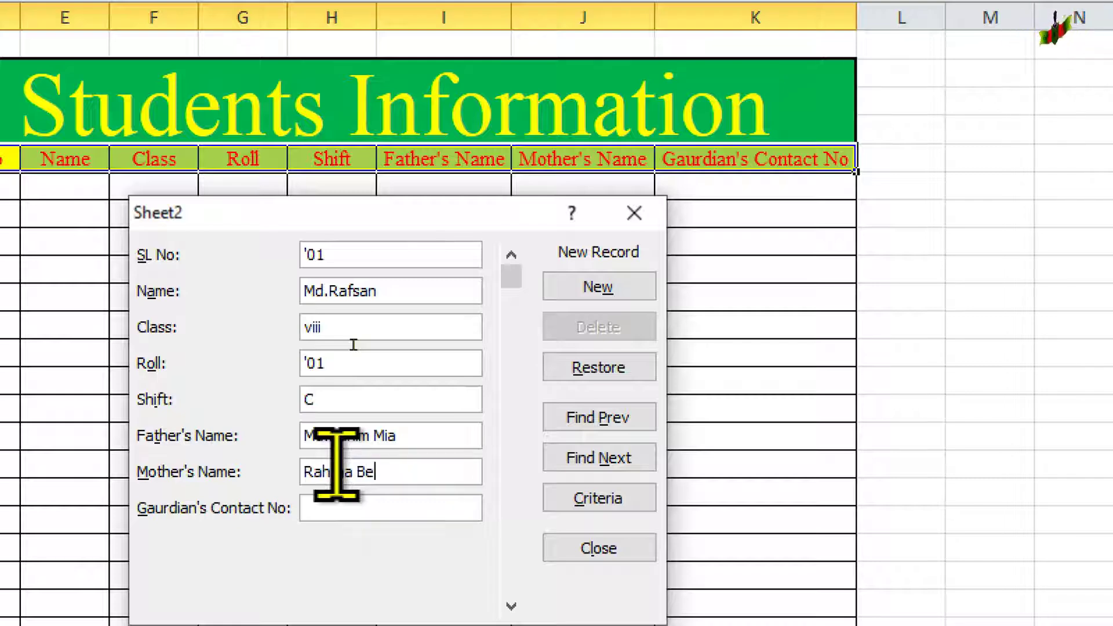
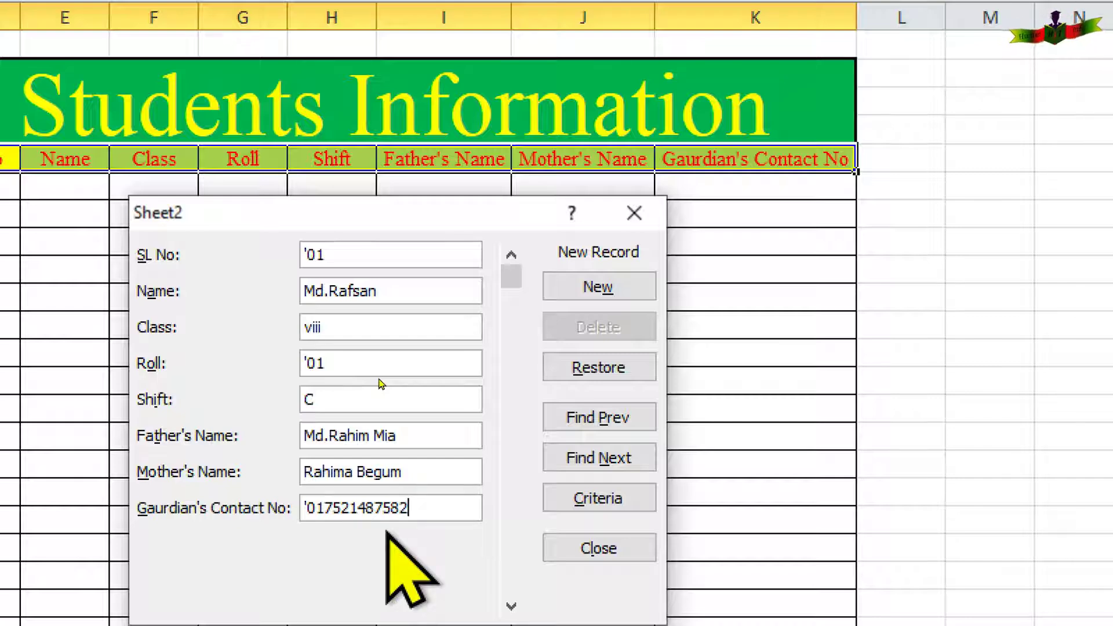
key(Return)
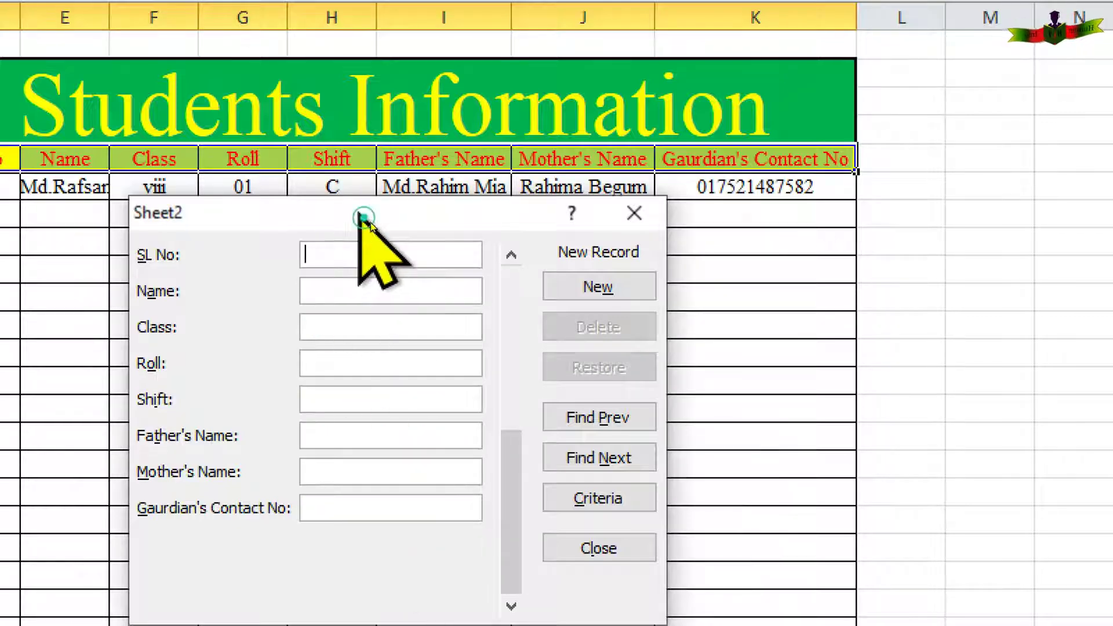
Close the data form, widen column E, and reopen the form with D5:K5 selected.
drag(363, 213, 470, 245)
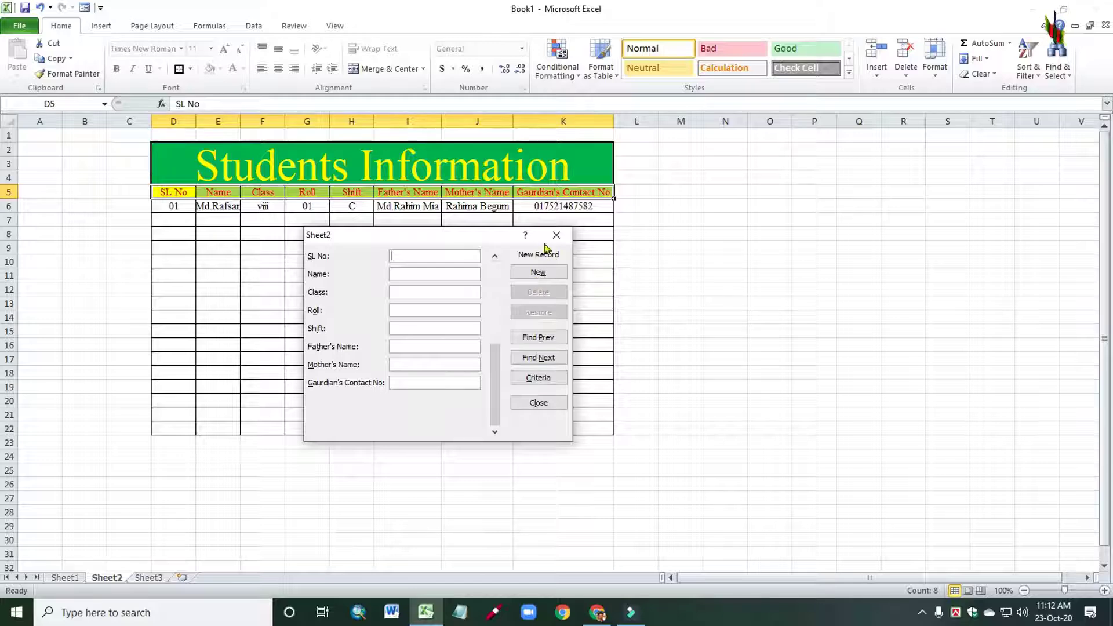
click(539, 402)
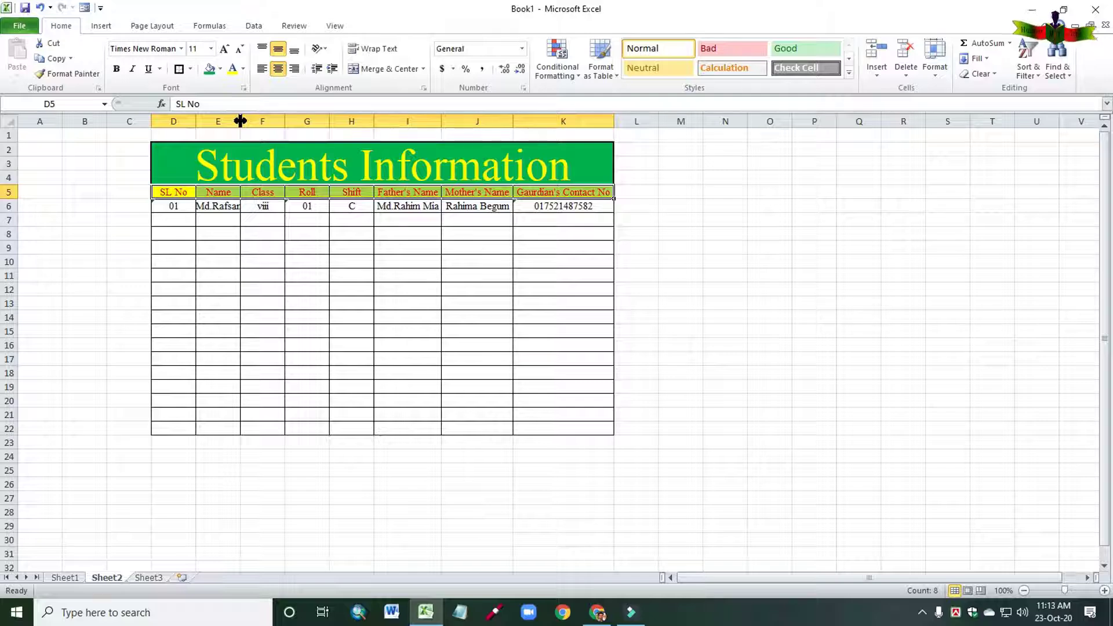
drag(240, 120, 287, 120)
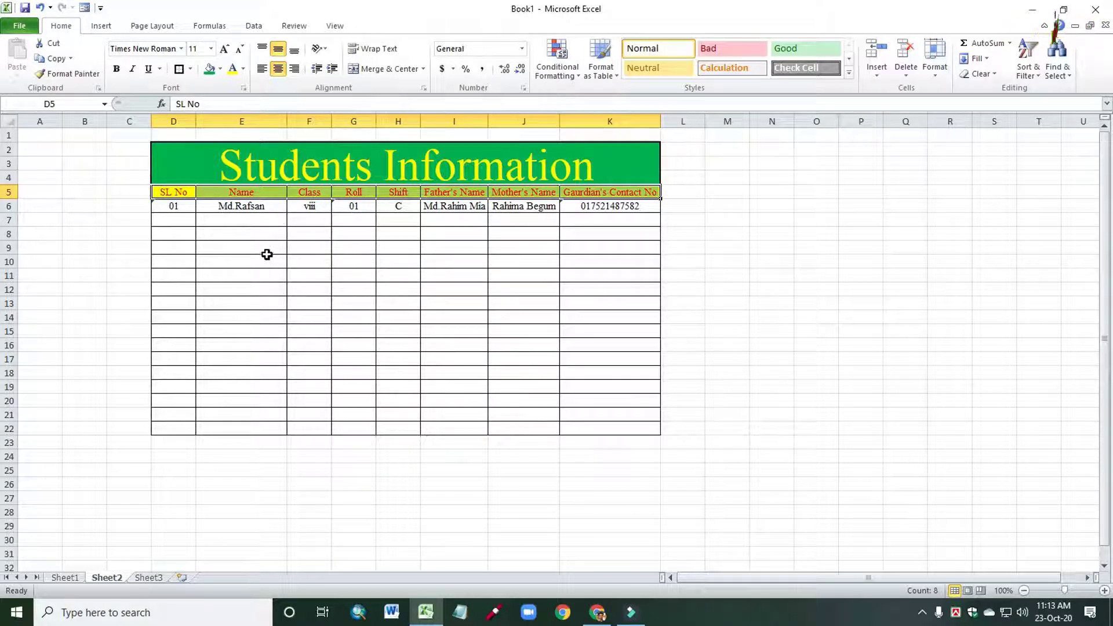
drag(165, 191, 604, 194)
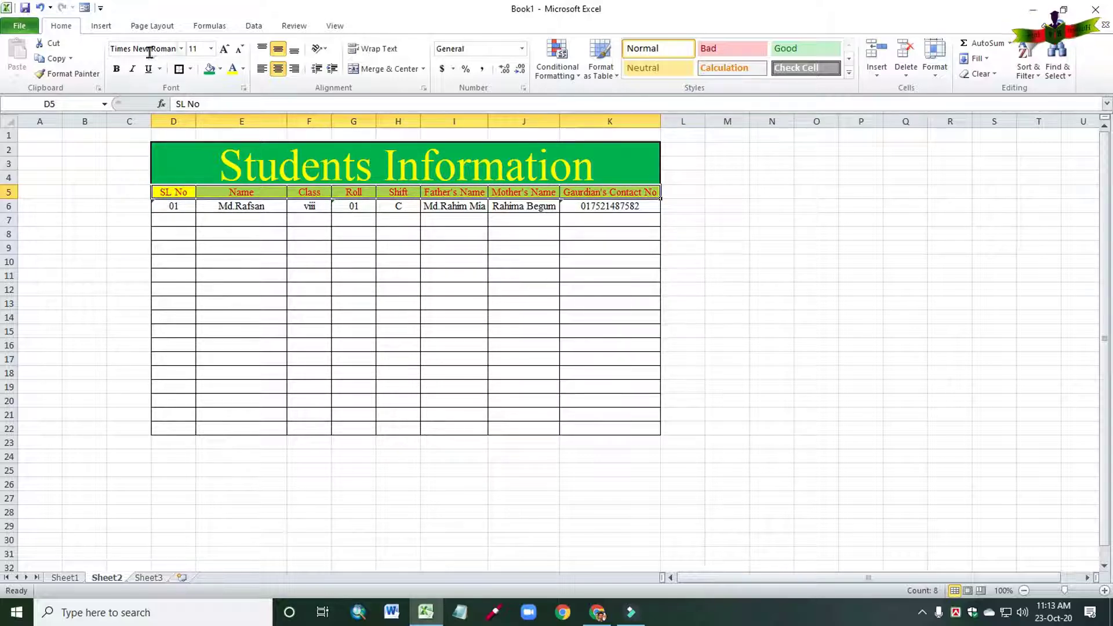
click(84, 9)
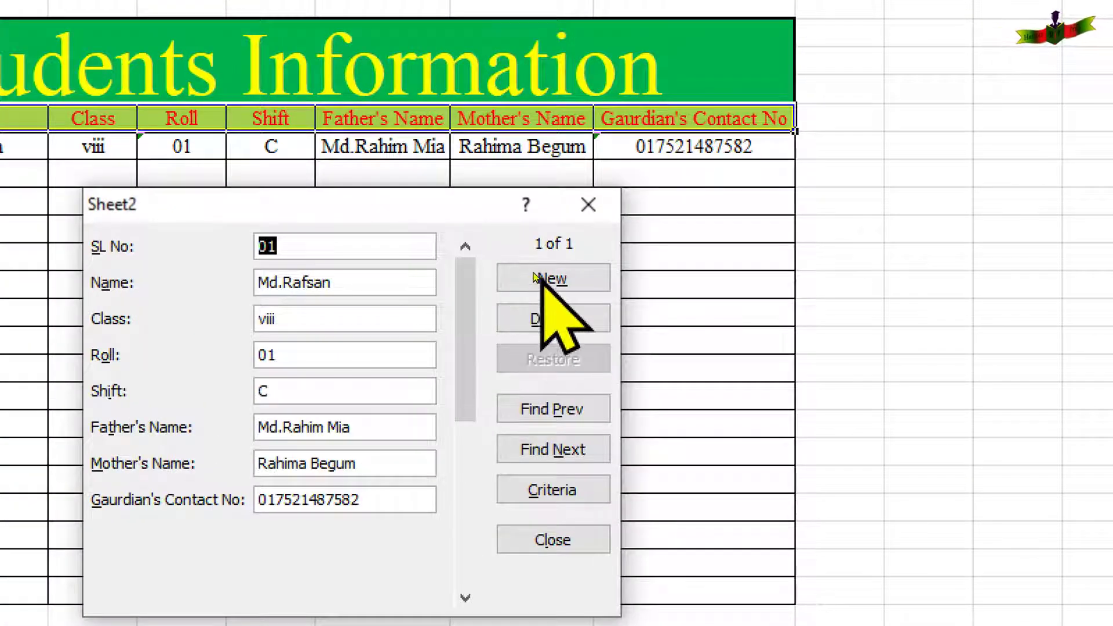
Add a new record with SL No 02, the student's name, class viii, roll 02, shift C.
click(535, 278)
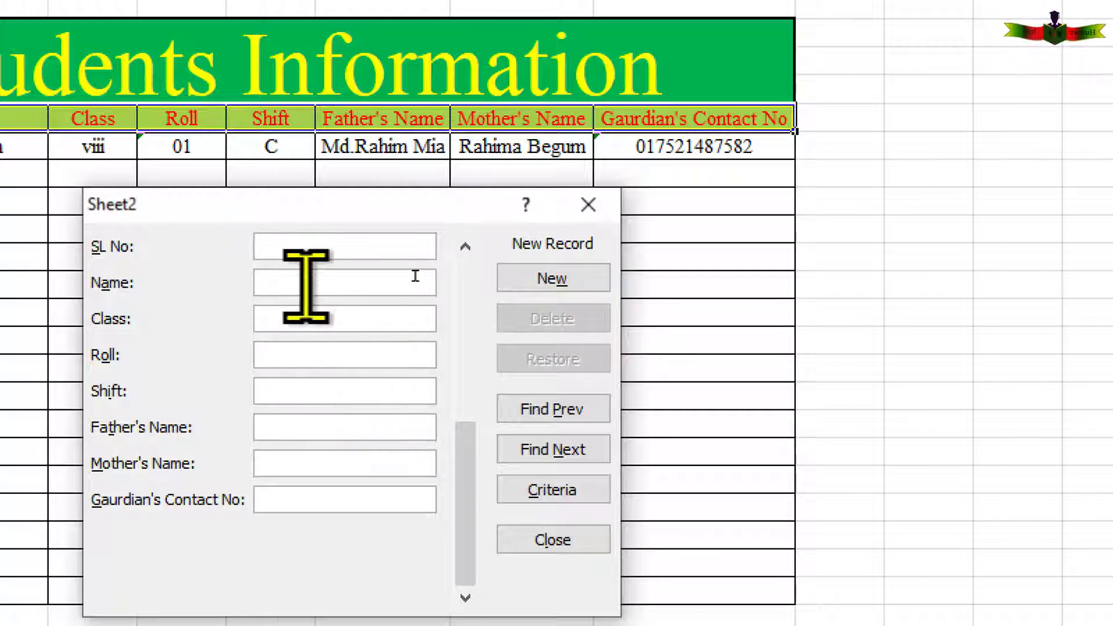
text(')
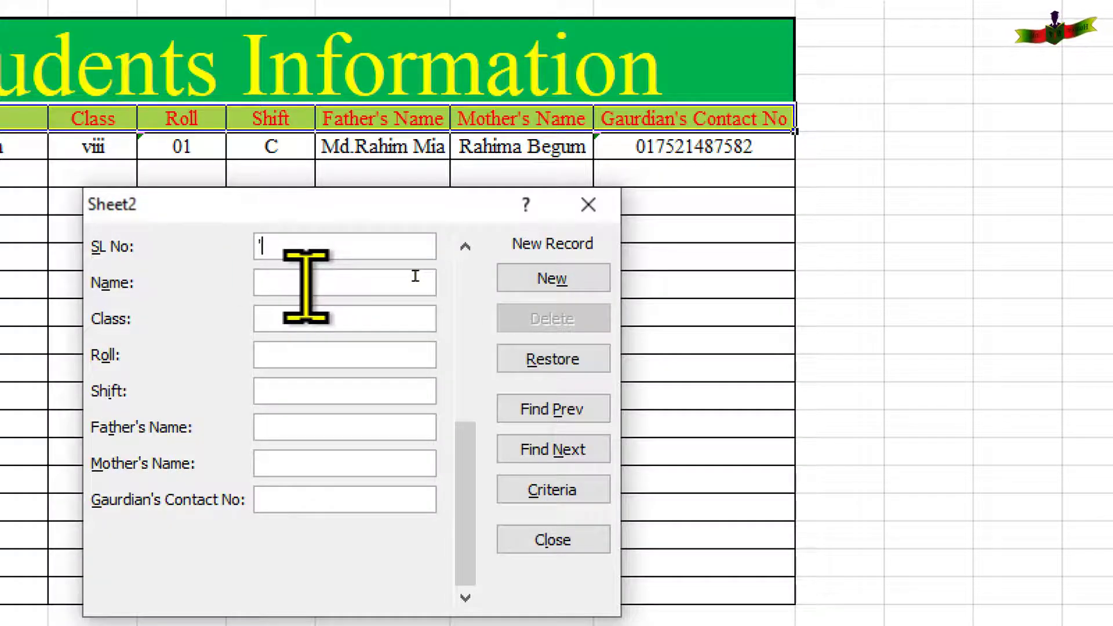
text(02)
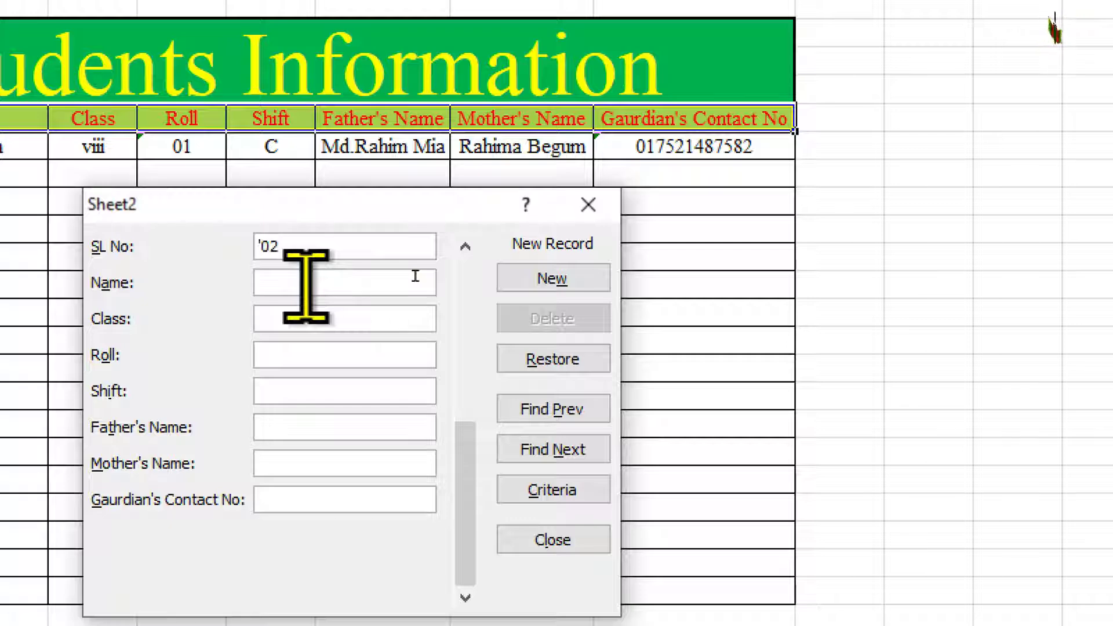
click(415, 276)
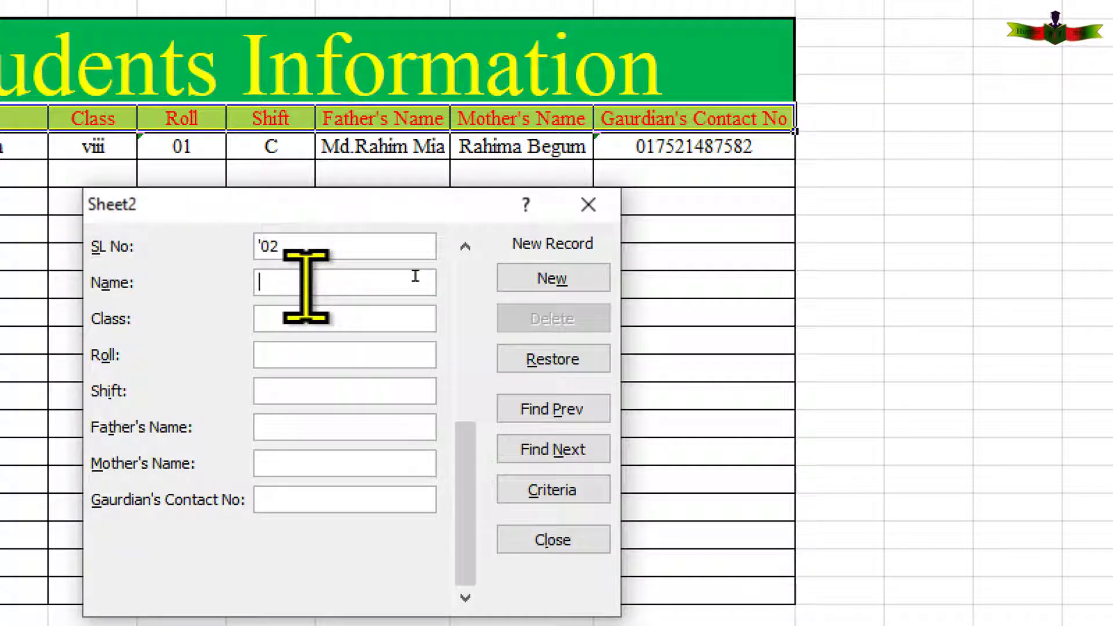
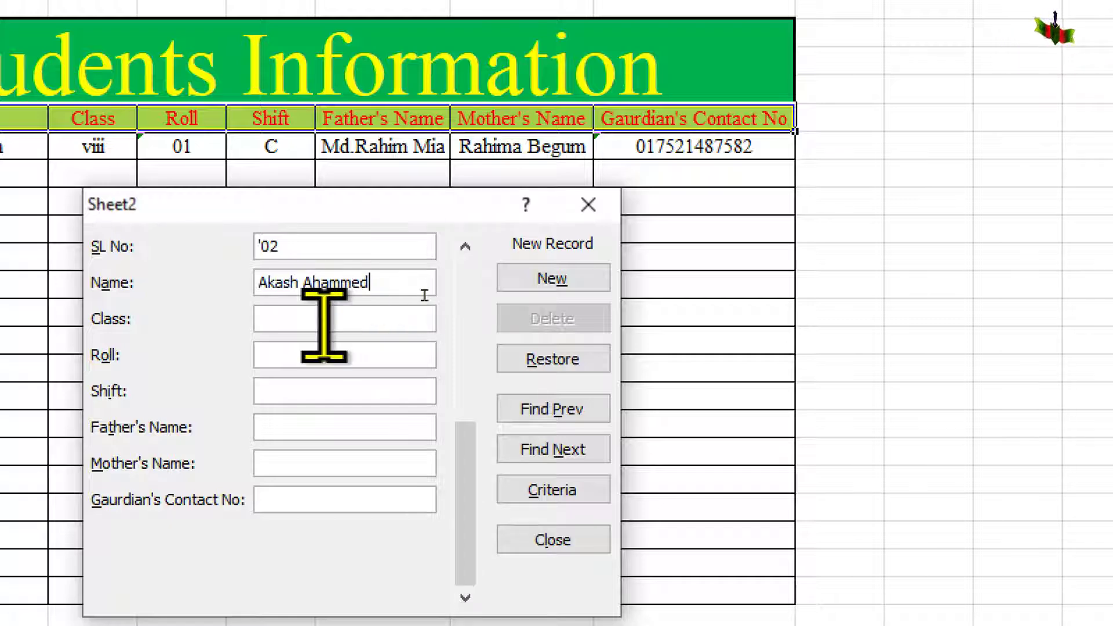
click(424, 296)
text(v)
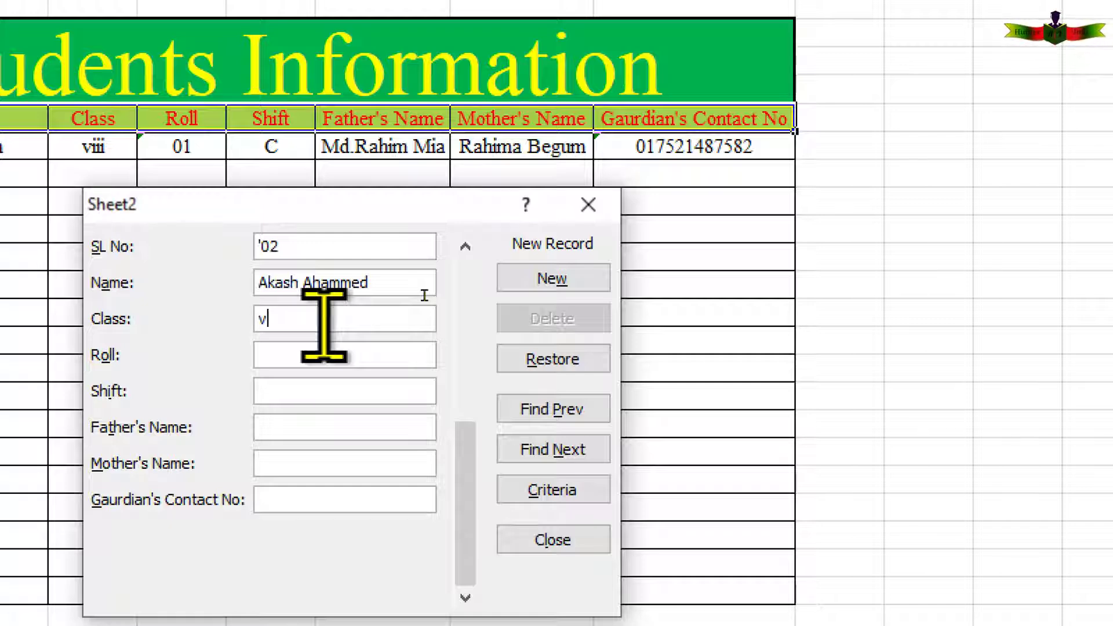
text(iii)
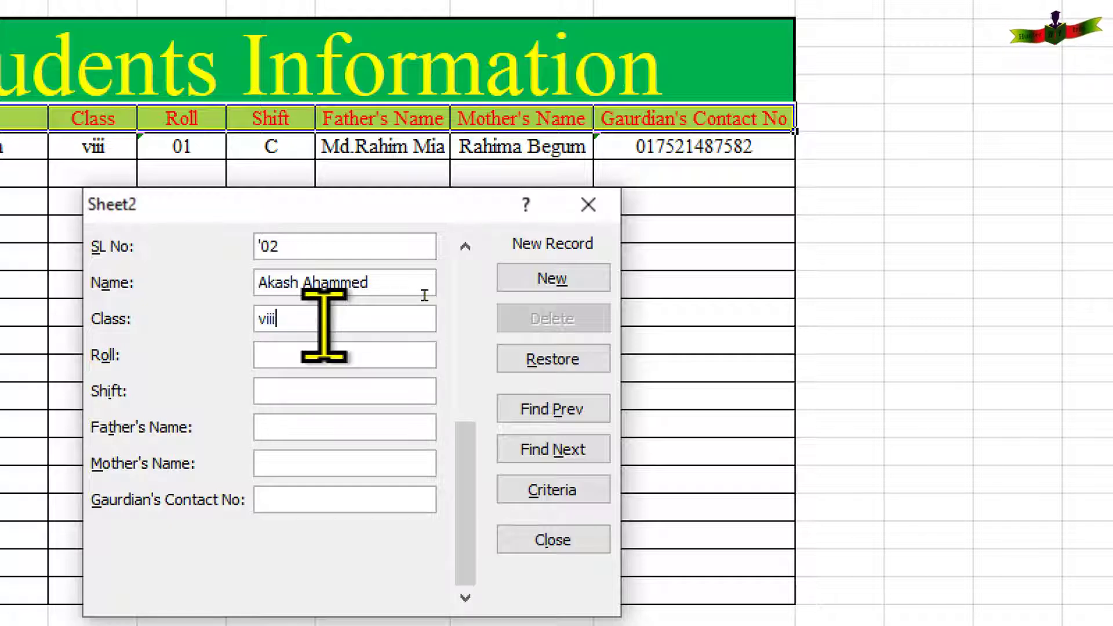
key(Tab)
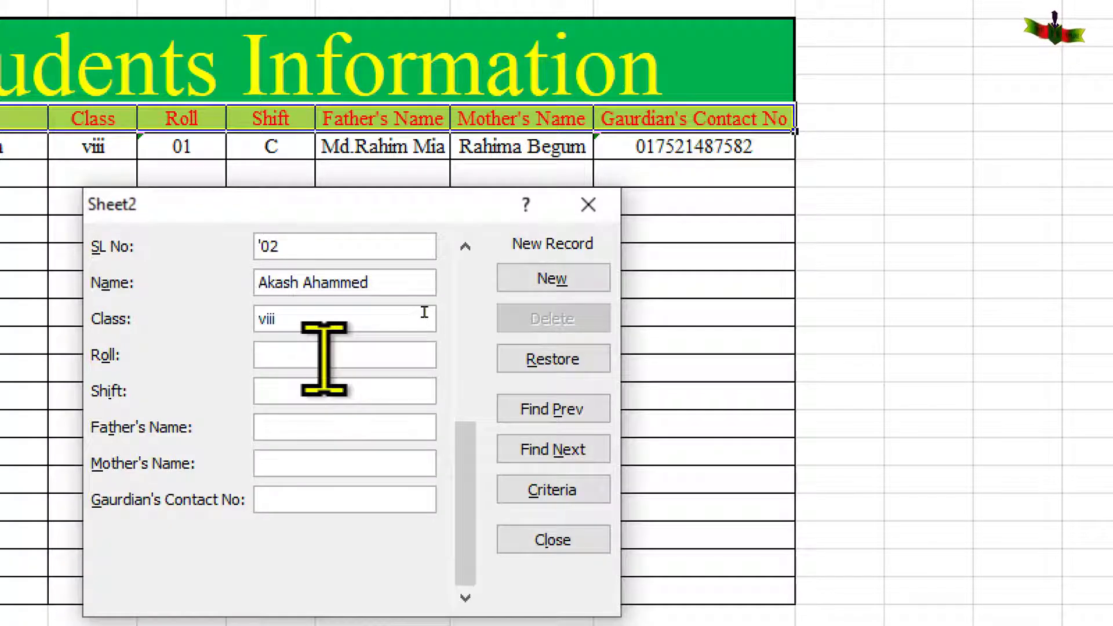
text(')
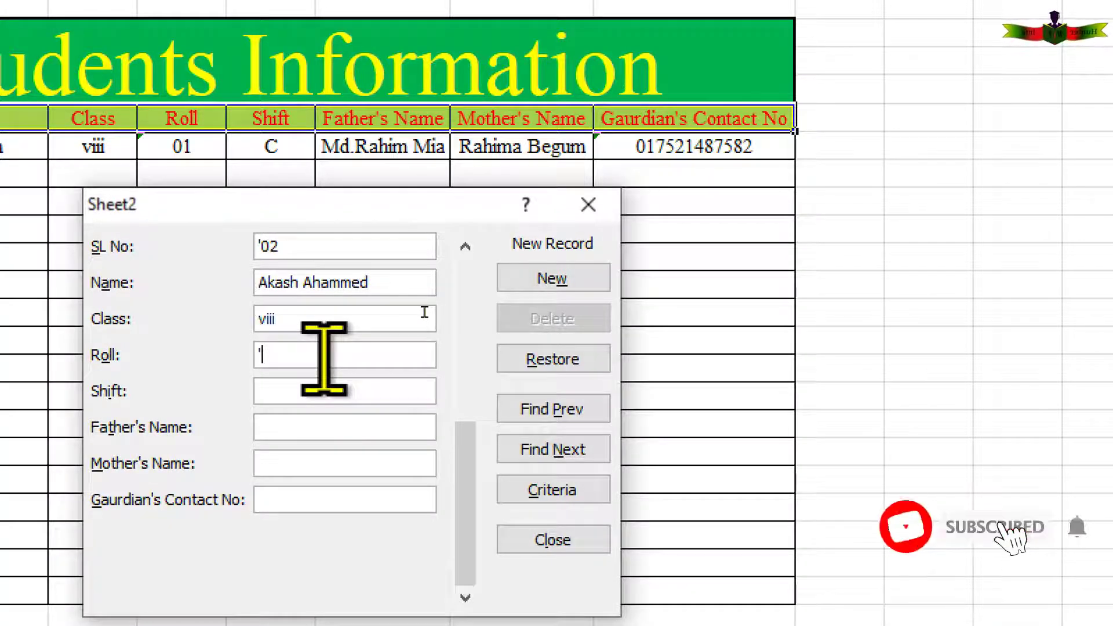
text(02)
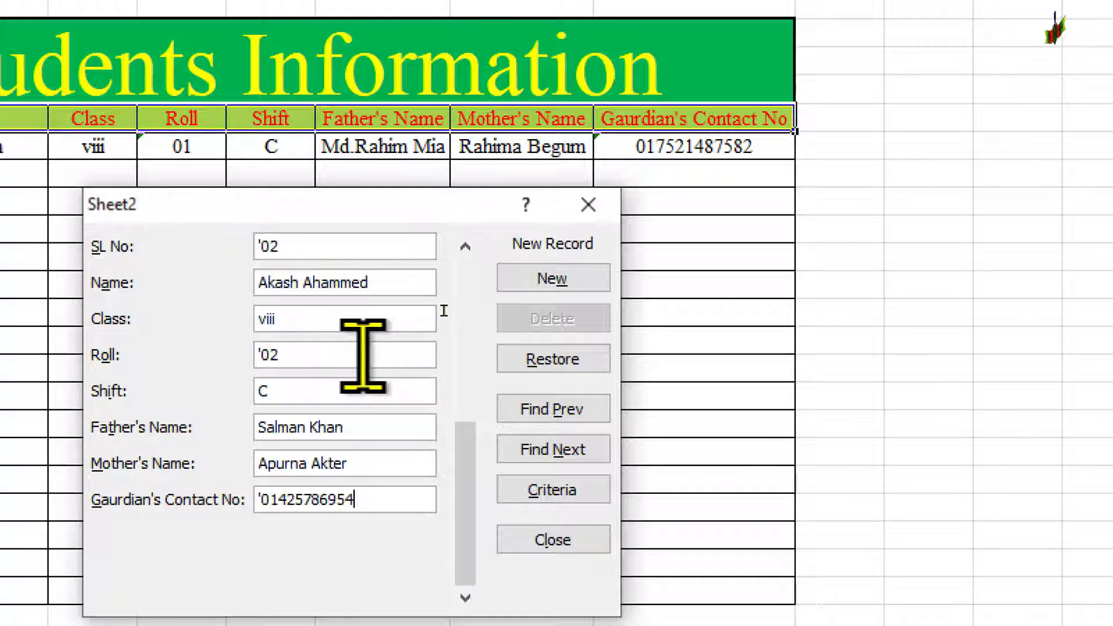
key(Return)
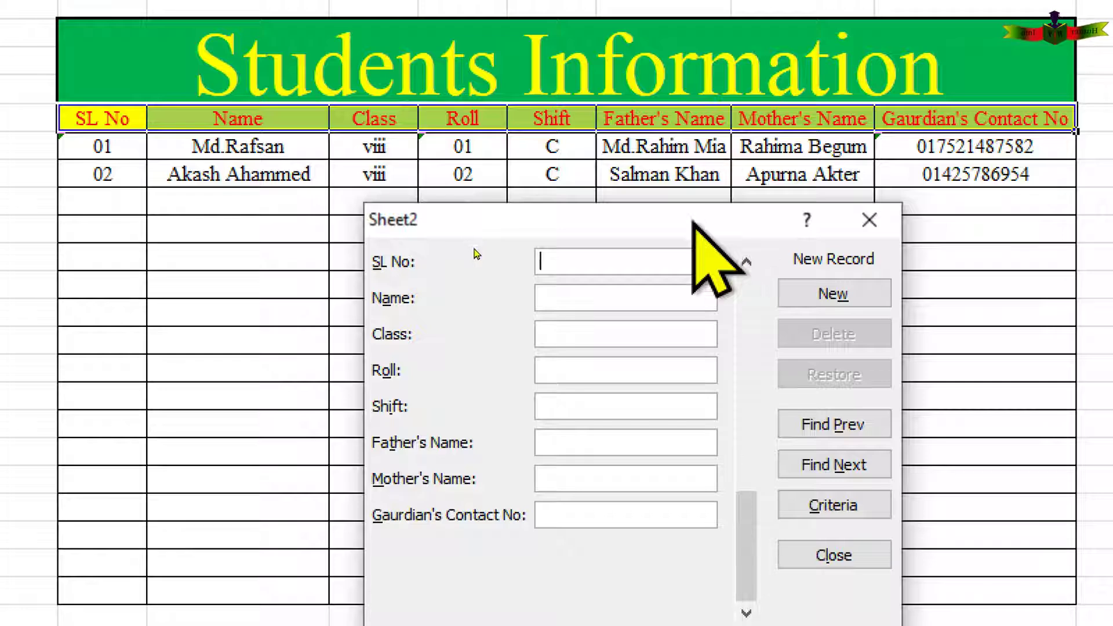
Step back to record 1, change its Shift from C to D, then start a blank record.
click(835, 431)
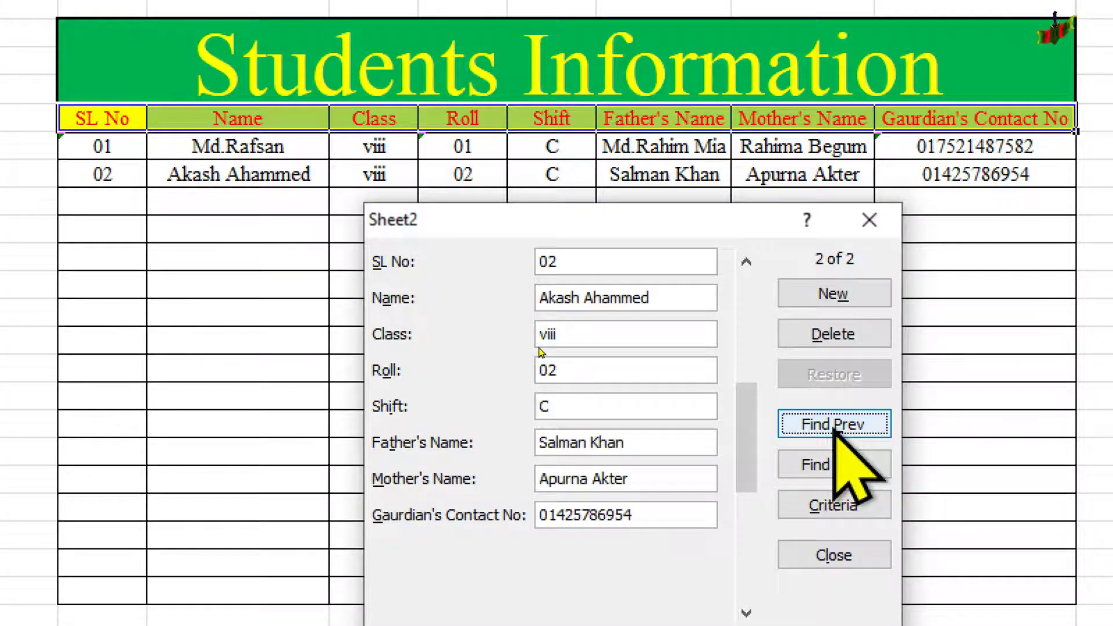
click(835, 430)
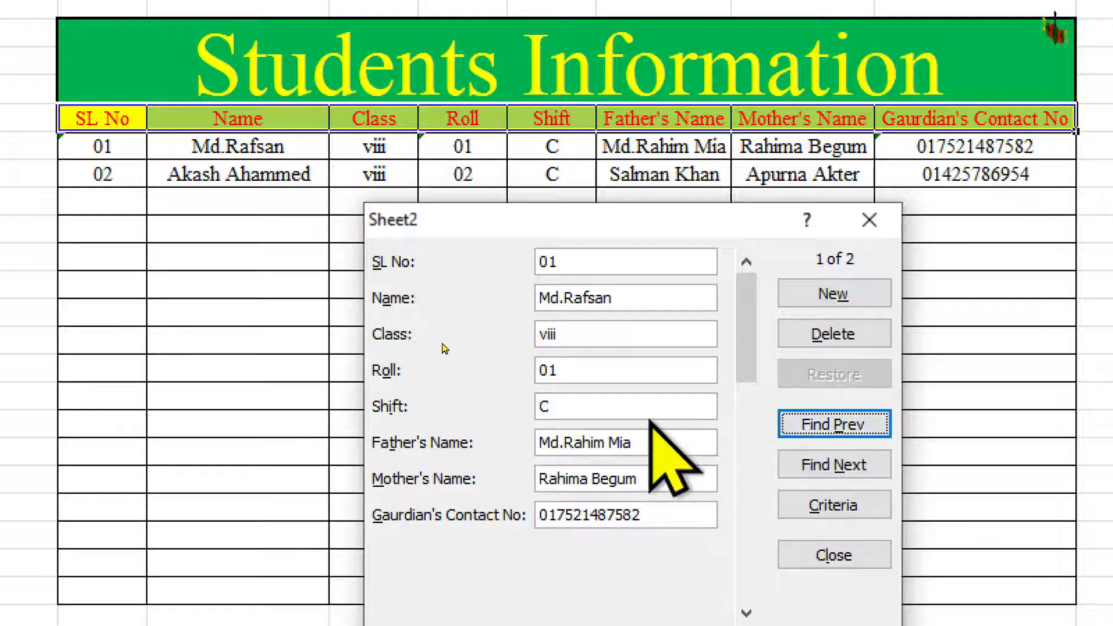
click(573, 406)
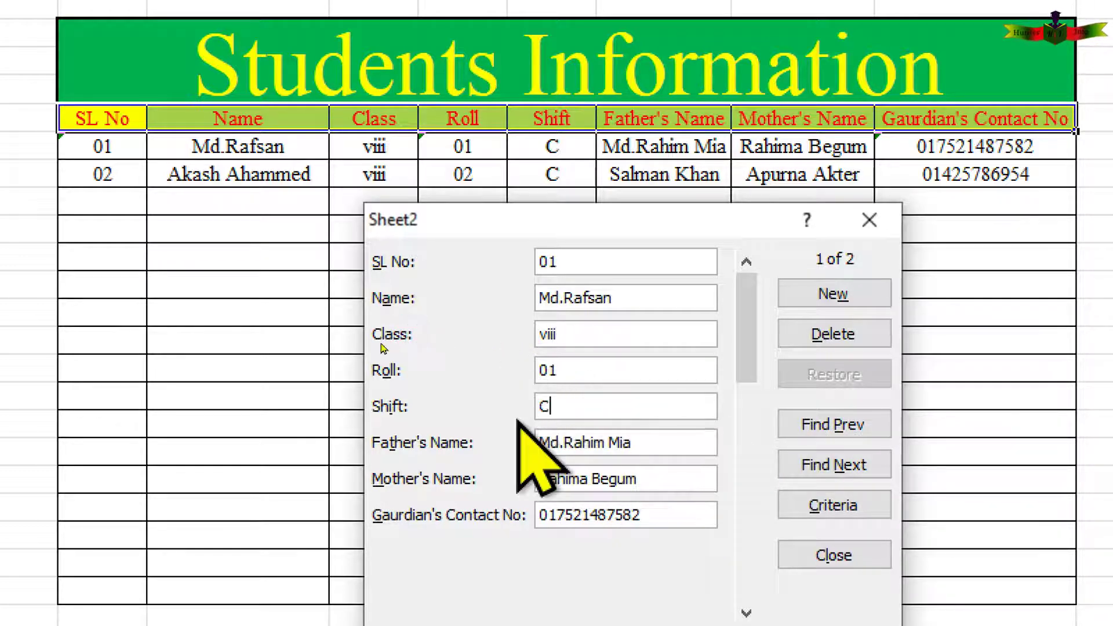
drag(589, 406, 510, 406)
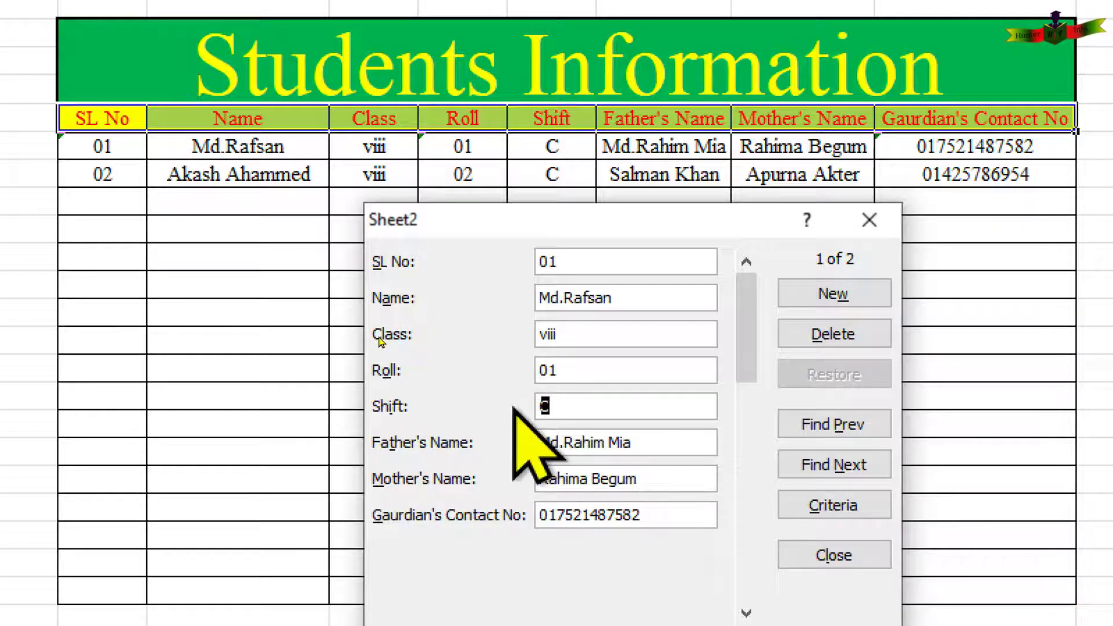
text(d)
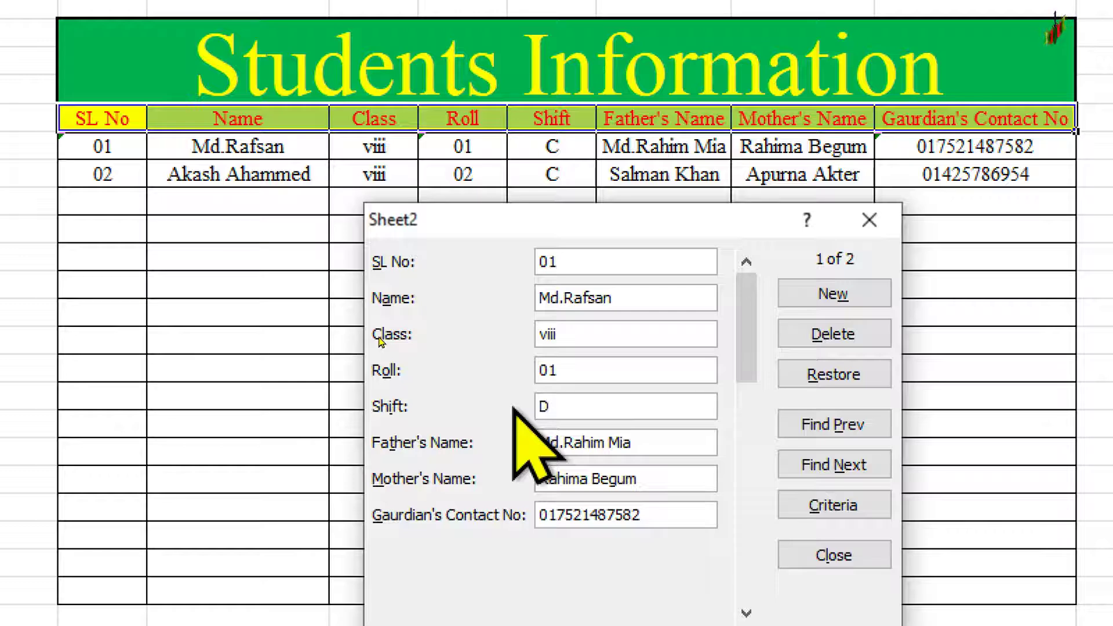
key(Return)
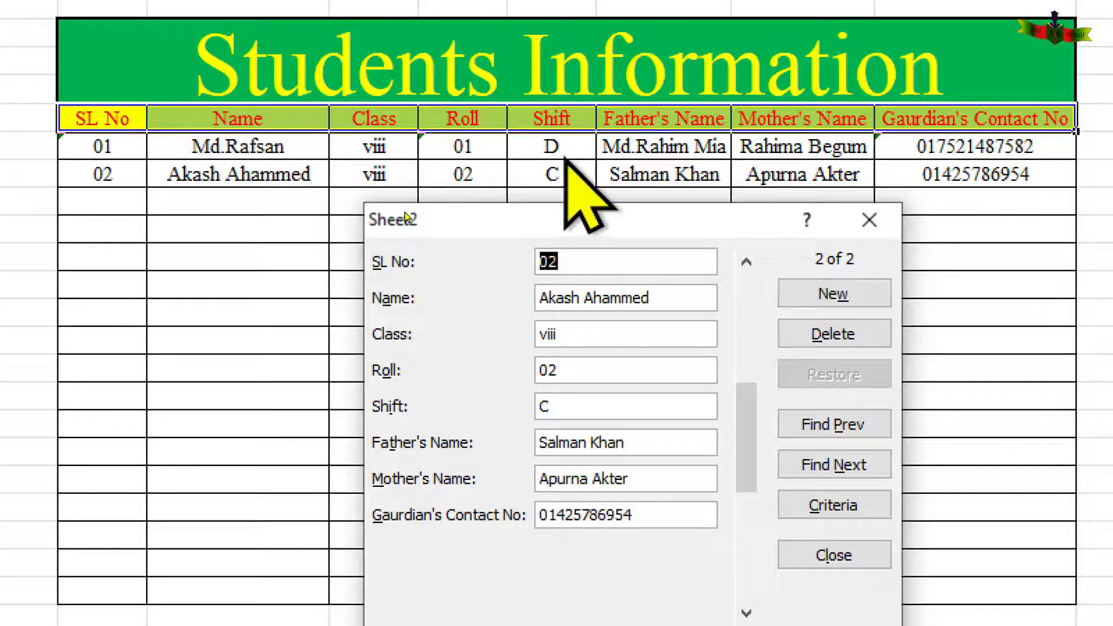
click(852, 423)
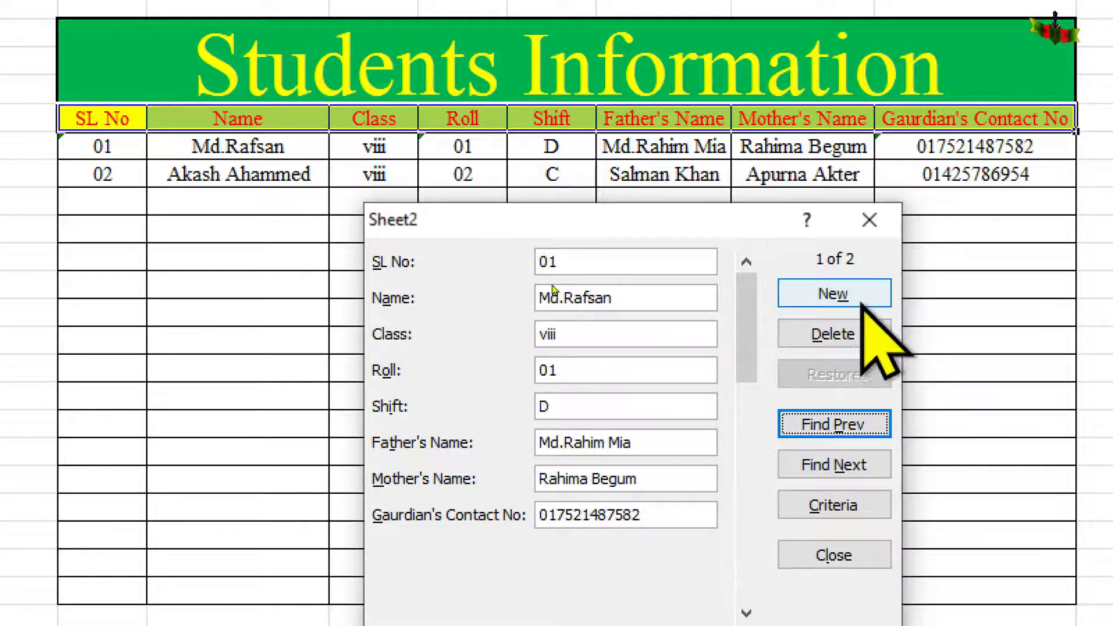
click(835, 294)
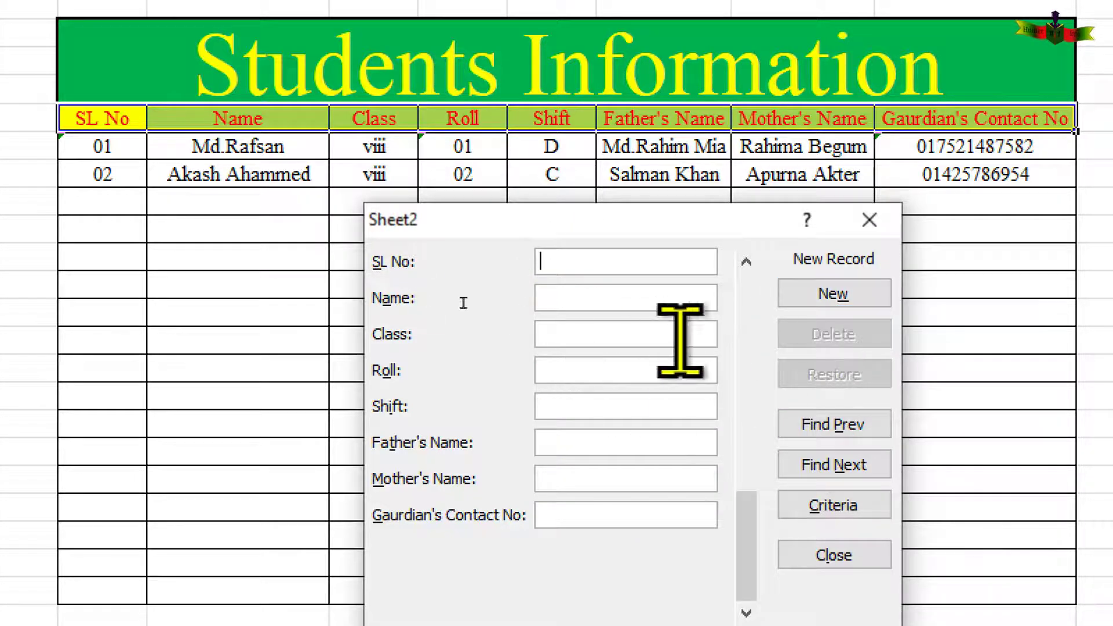